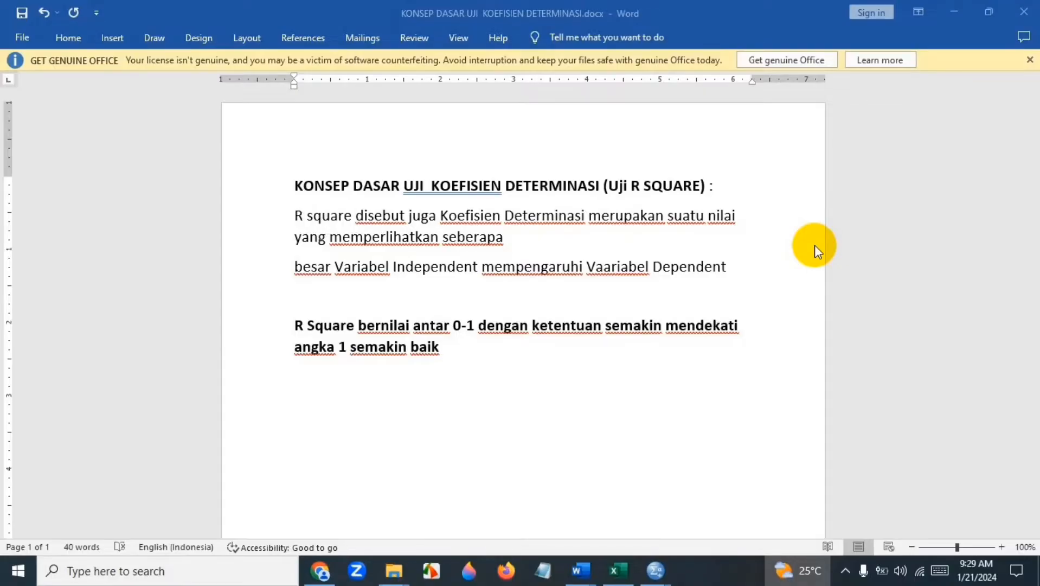
Switch to the Excel questionnaire workbook and copy the Total_X1, Total_X2 and Total_Y columns from Sheet1, Sheet3 and Sheet4 one after another.
click(617, 572)
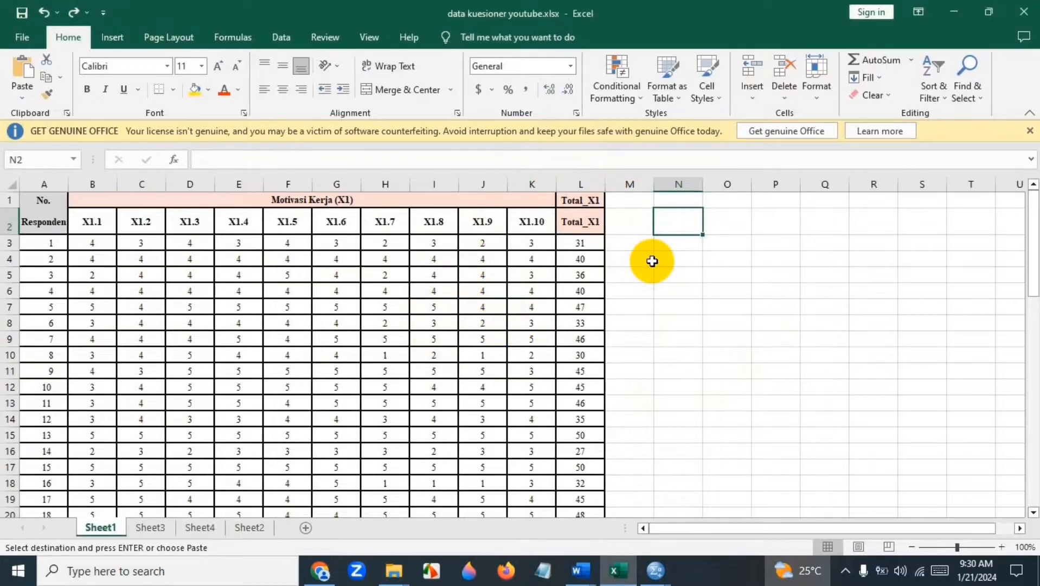
click(582, 179)
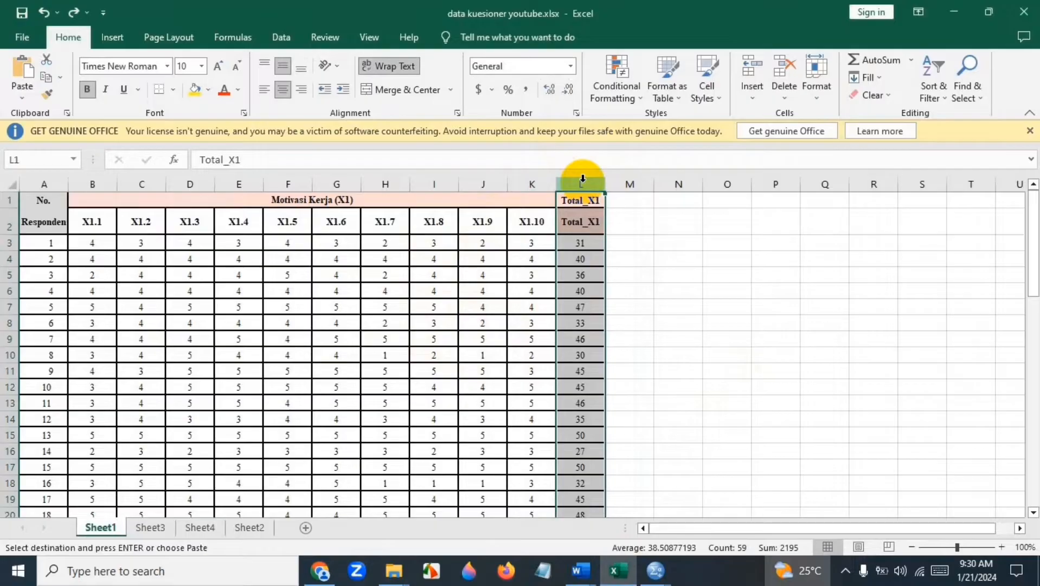
key(ctrl+c)
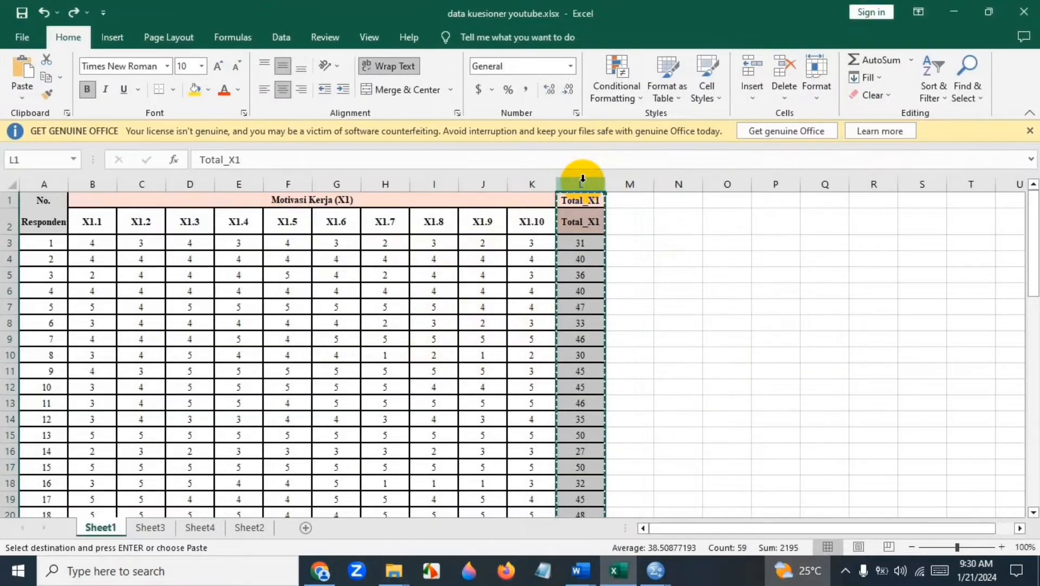
click(149, 527)
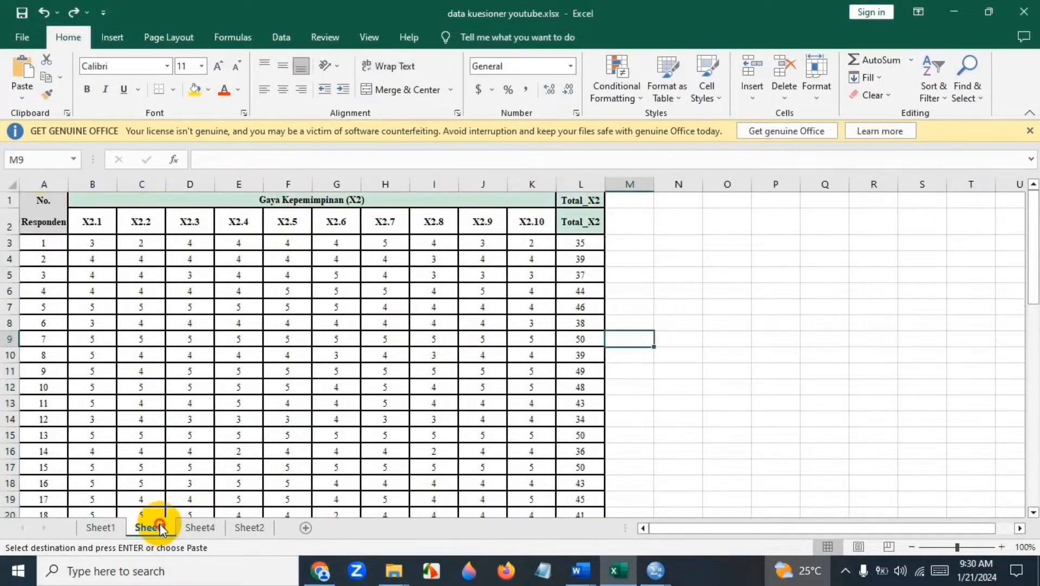
click(582, 179)
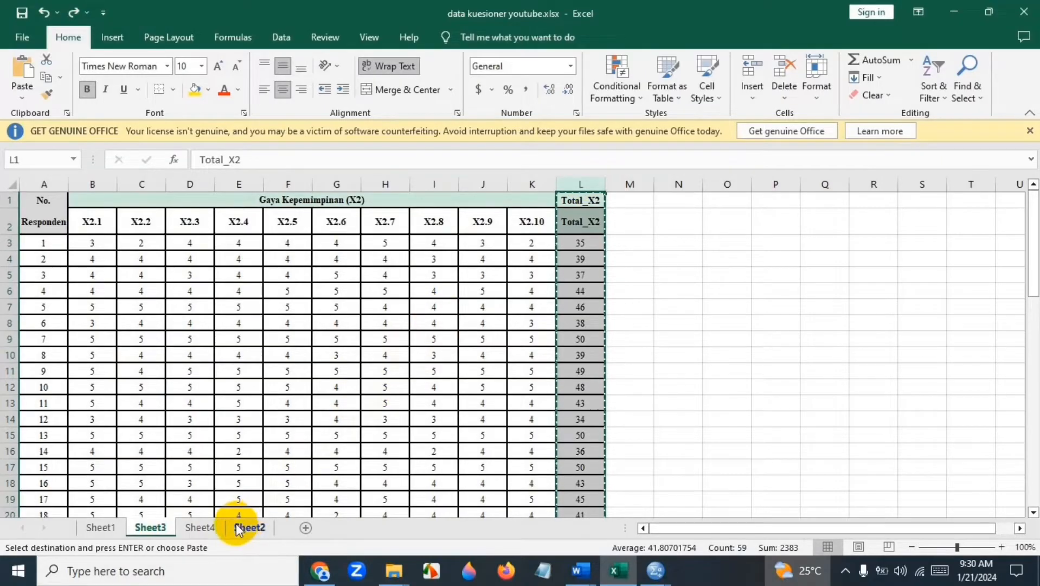
click(216, 534)
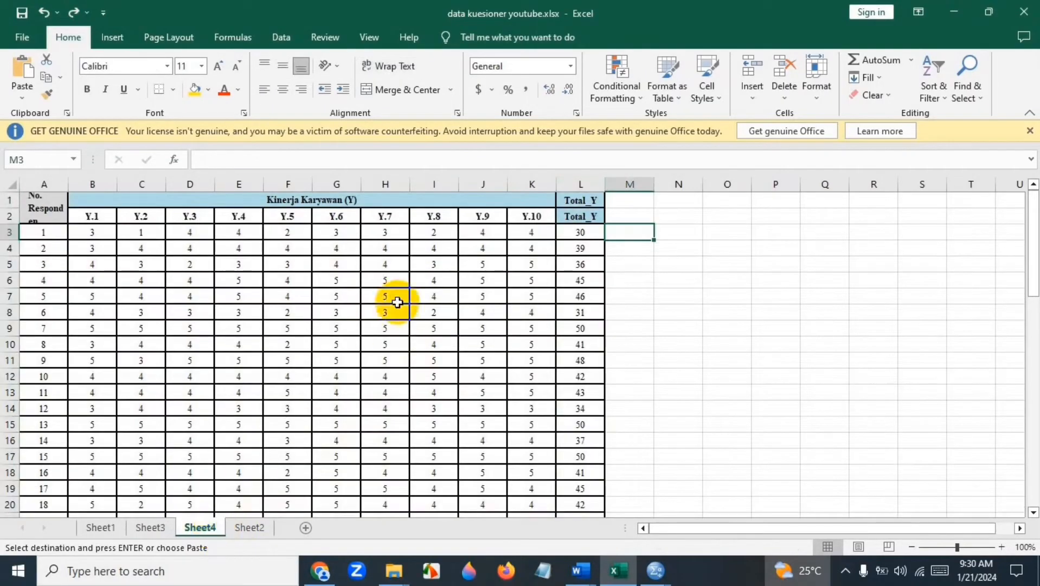
click(580, 179)
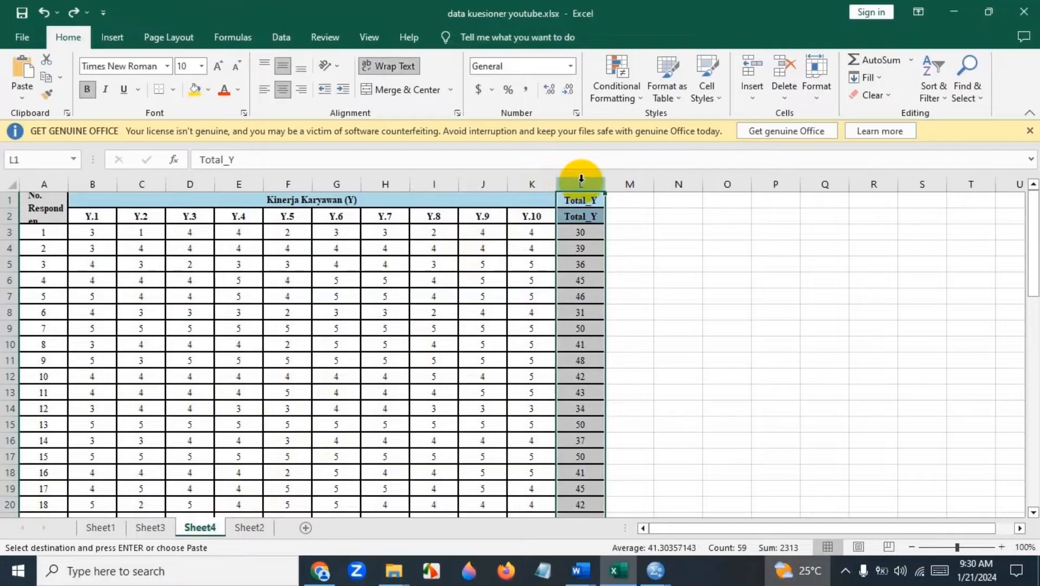
key(ctrl+c)
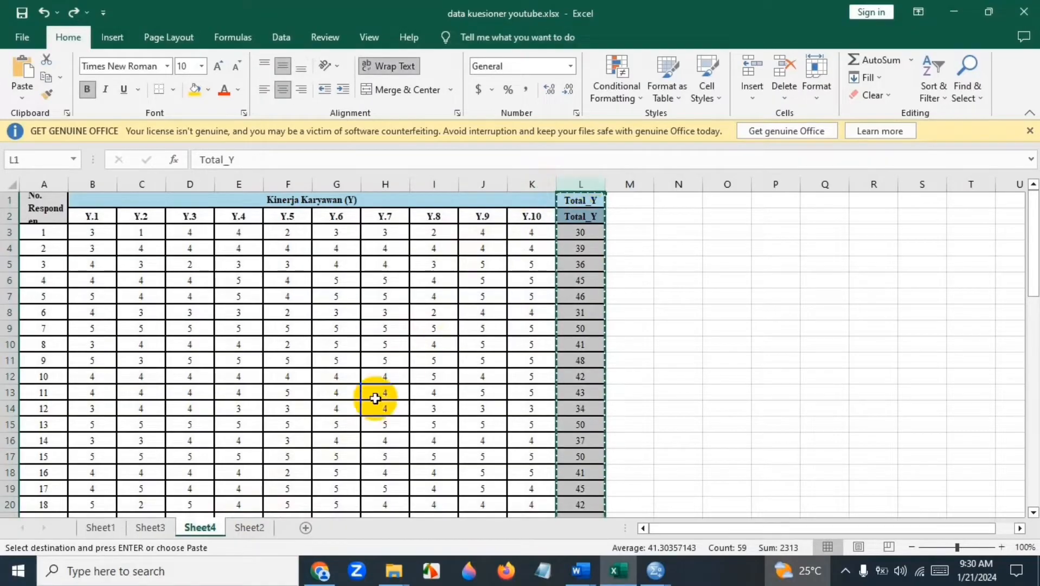
Copy the X1, X2 and Y data in A2:C58 of Sheet2, without the header row.
click(259, 534)
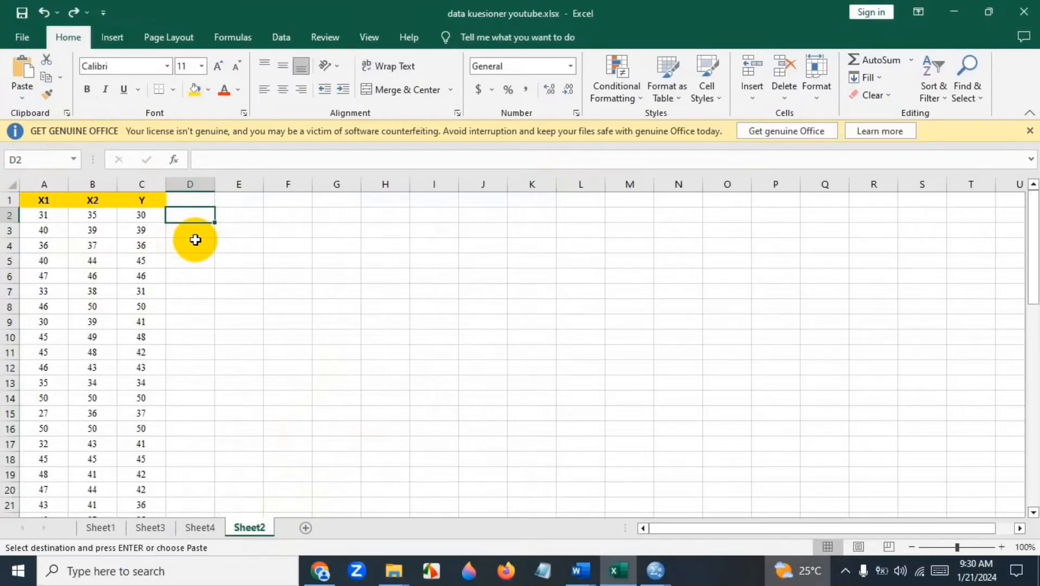
drag(40, 219, 144, 474)
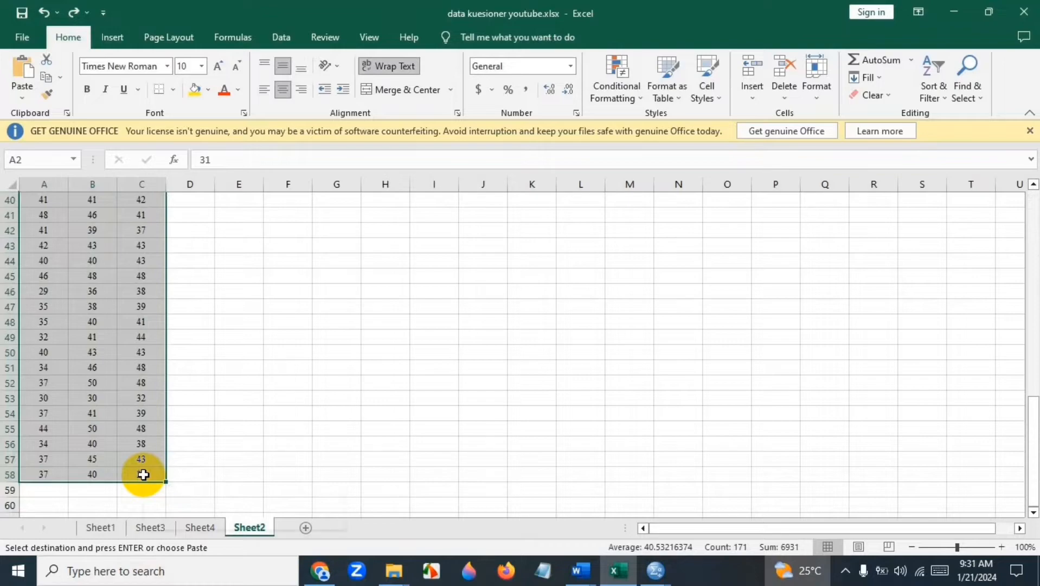
right_click(143, 475)
click(234, 159)
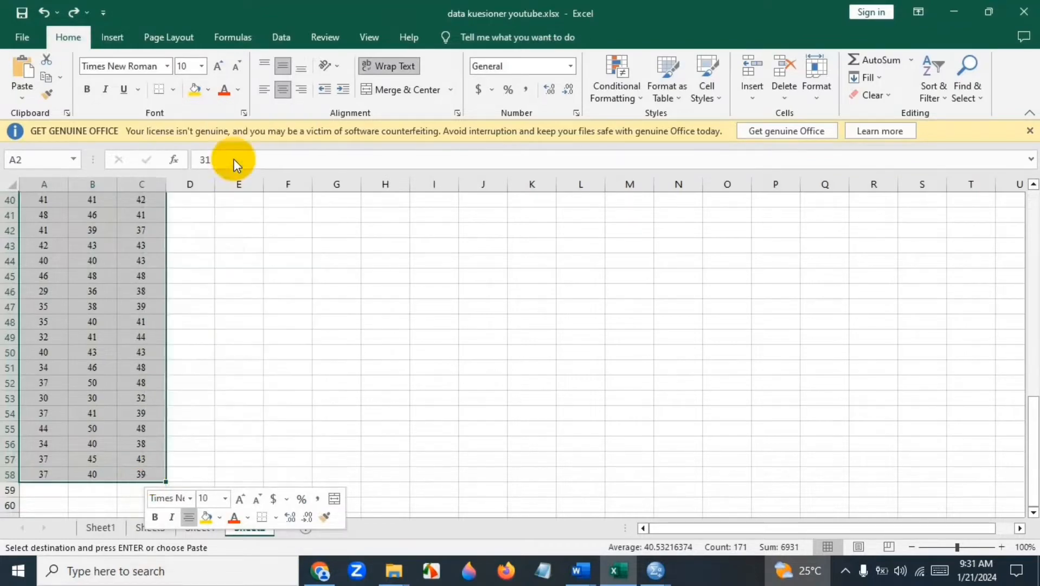
Switch to the SPSS Data Editor and paste the copied values into the empty dataset, starting at the first cell.
click(645, 580)
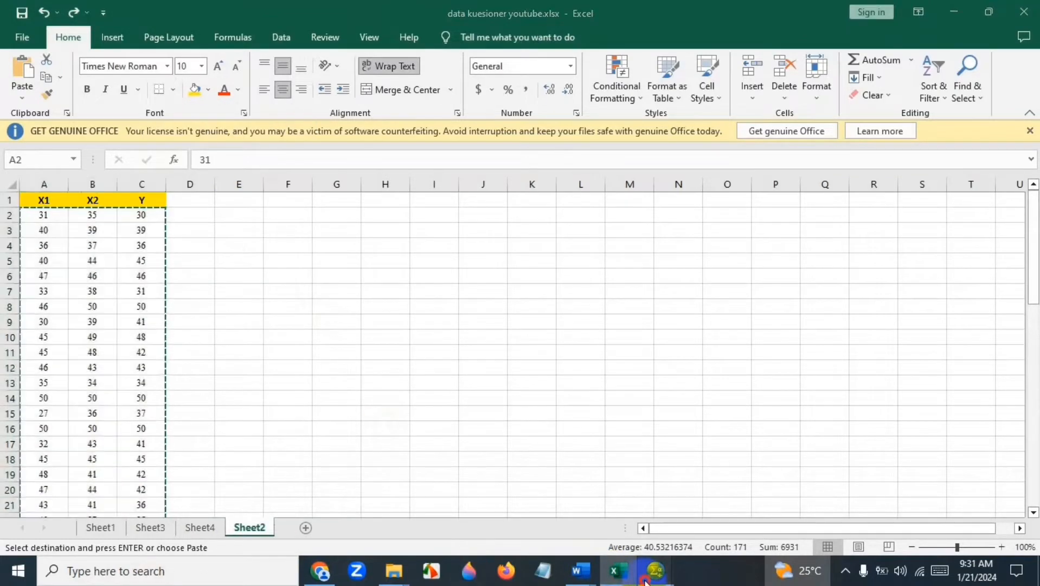
click(690, 521)
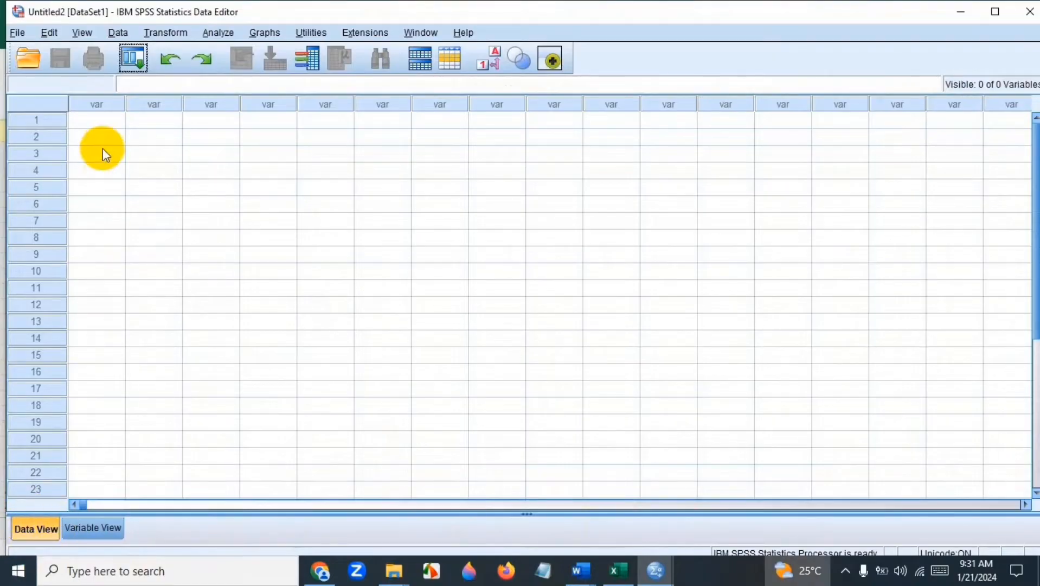
click(103, 115)
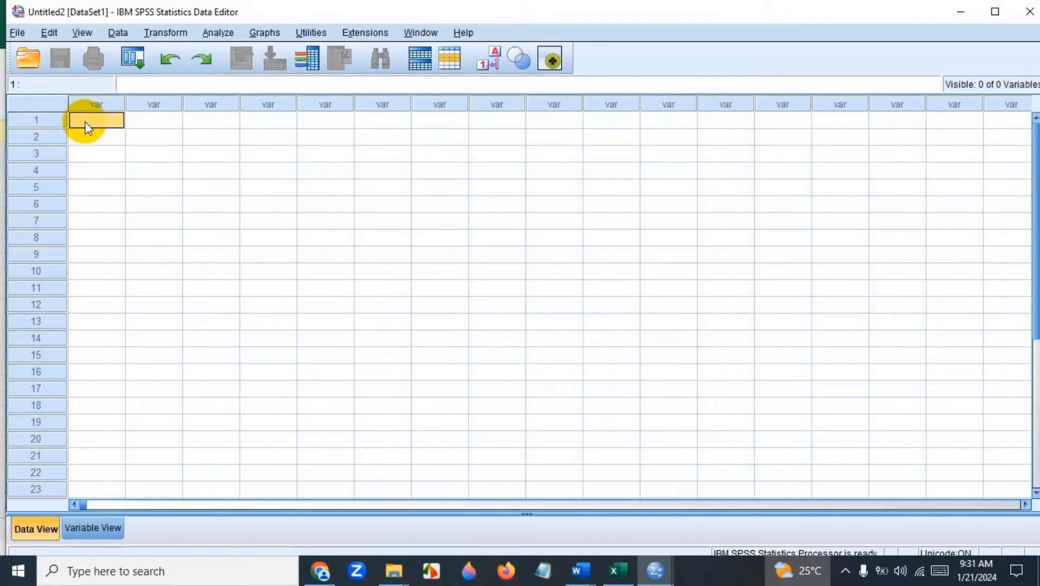
right_click(85, 126)
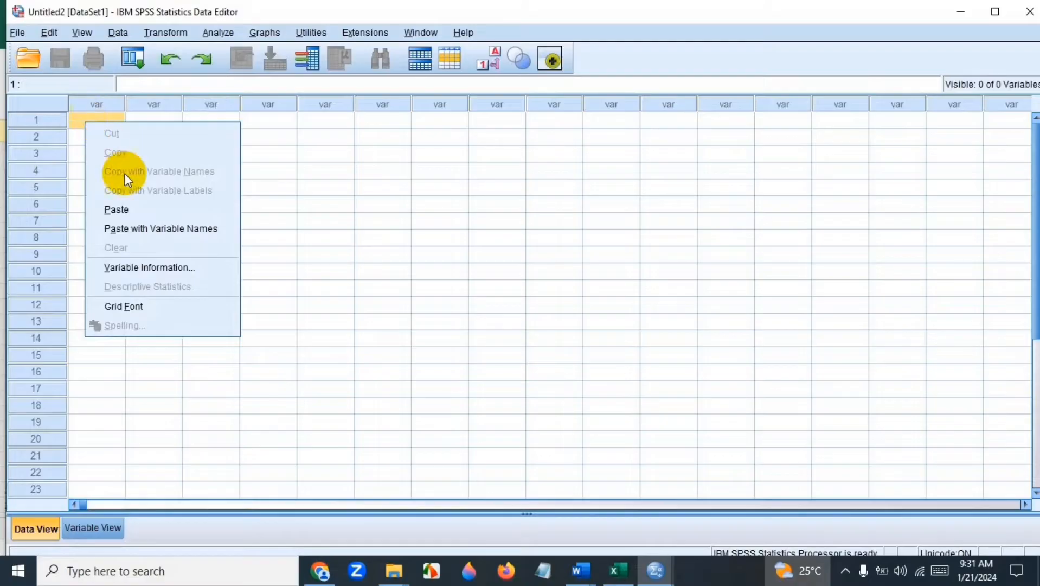
click(133, 210)
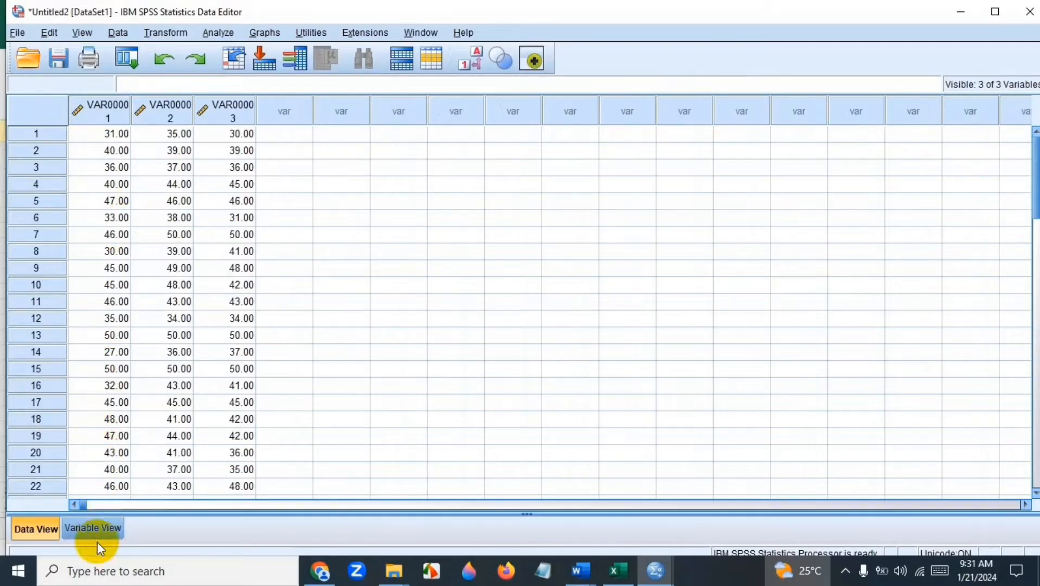
Rename the three pasted variables as x1, x2 and y in the variable definitions.
click(96, 528)
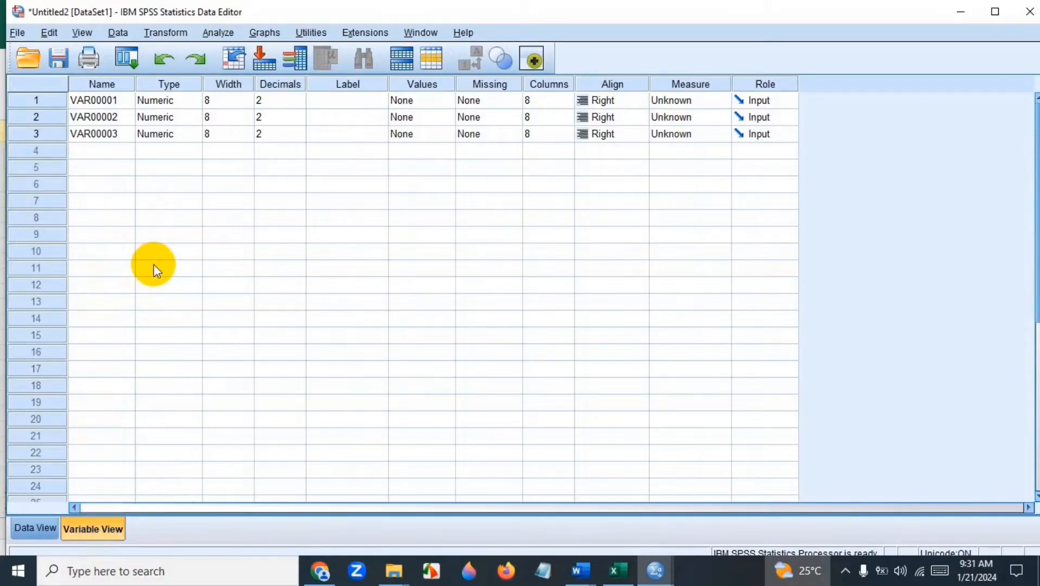
click(112, 98)
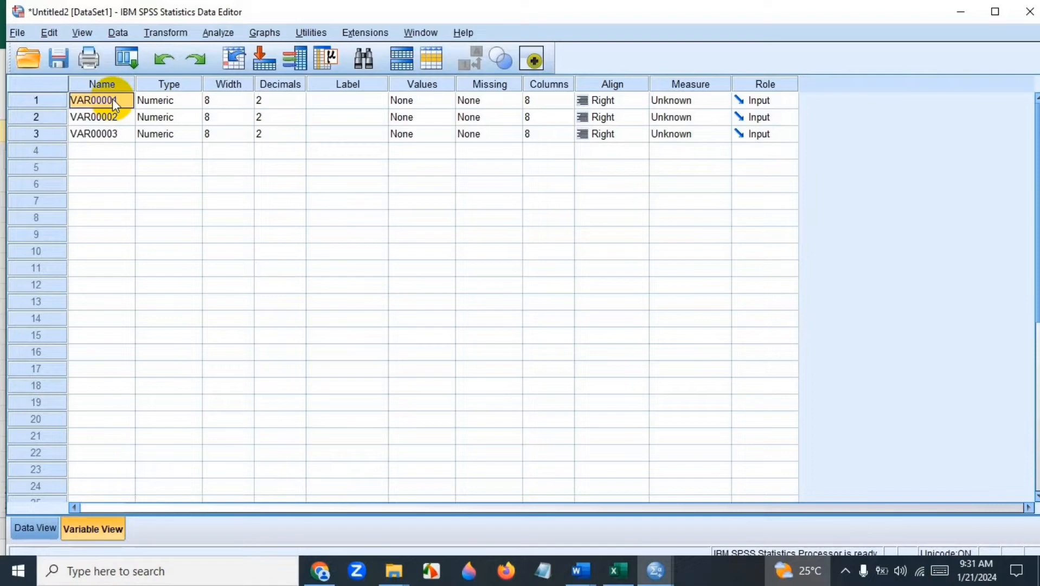
text(x1)
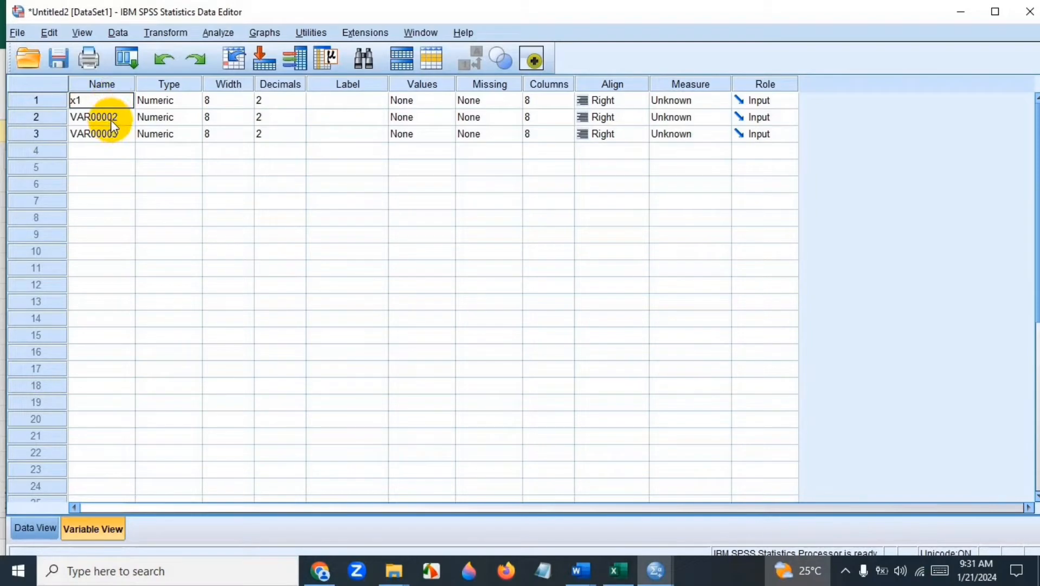
click(110, 117)
text(x2)
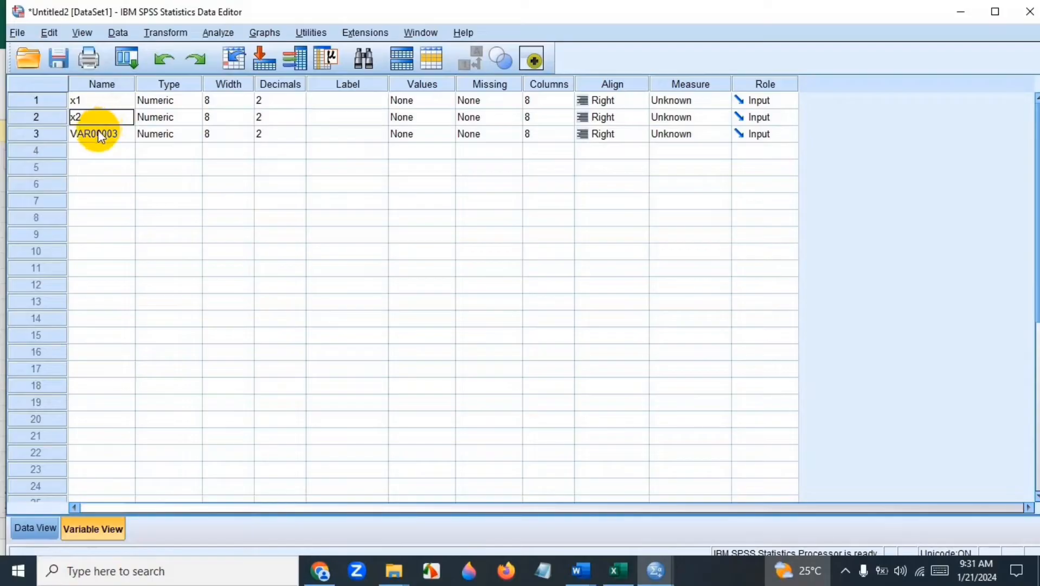
click(98, 129)
text(y)
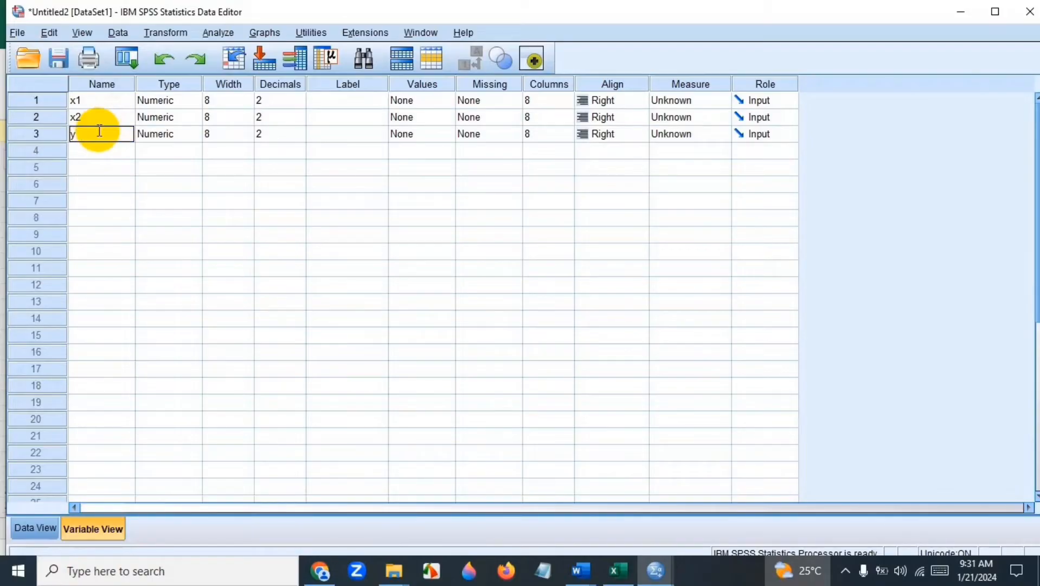
Set the decimals of variables x1, x2 and y to 0.
click(221, 98)
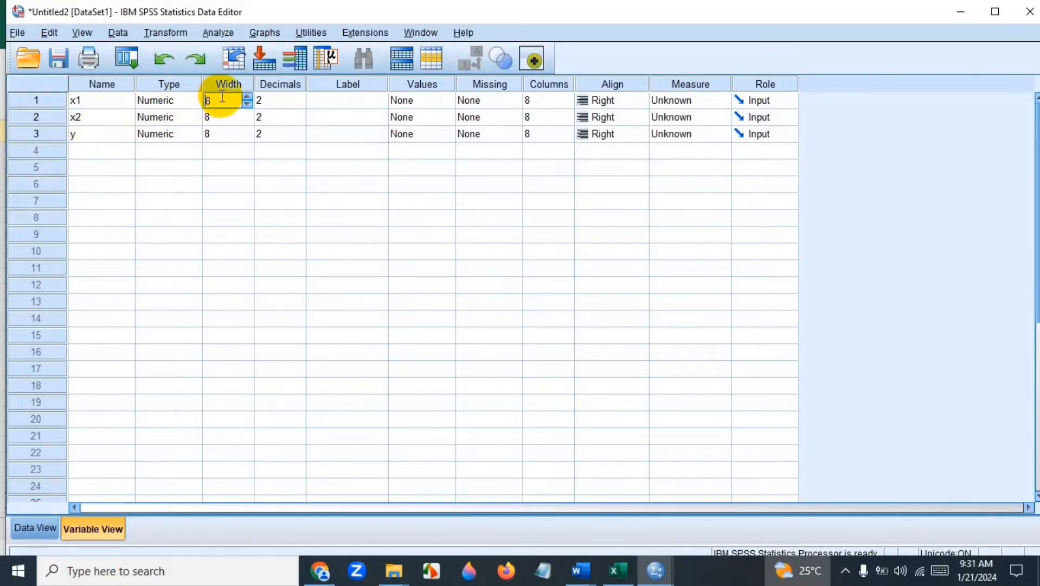
click(271, 100)
click(300, 104)
click(300, 104)
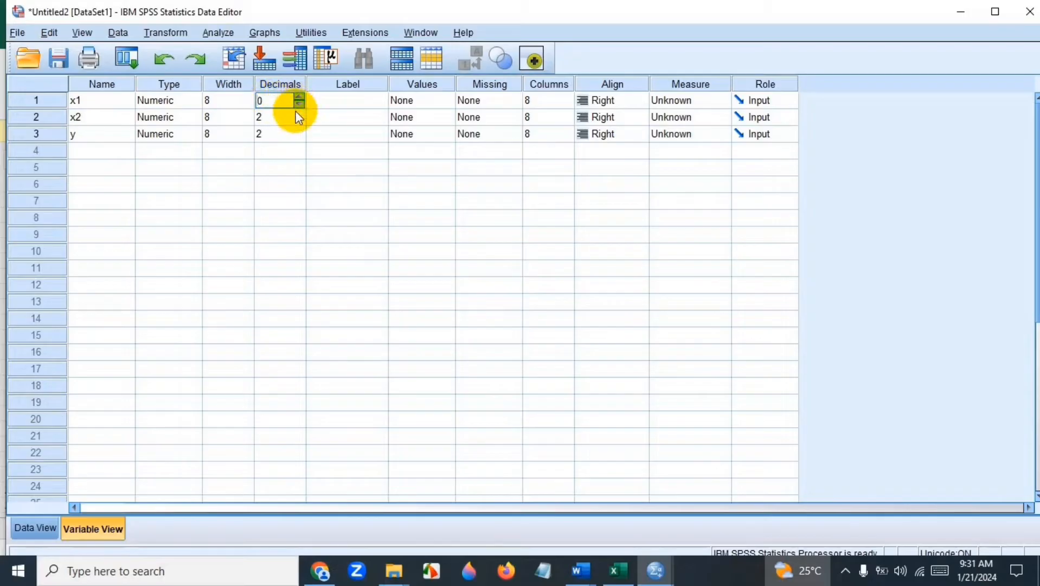
click(282, 117)
click(299, 113)
click(296, 119)
click(296, 118)
click(296, 119)
click(290, 130)
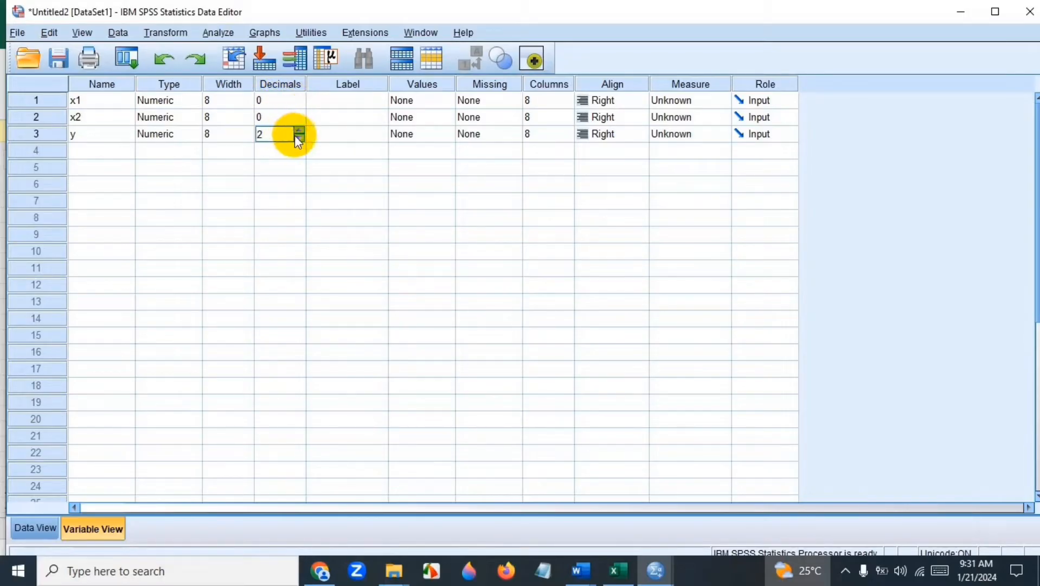
click(296, 137)
click(296, 137)
Label x1 as "motivasi kerja", x2 as "gaya kepemimpinan" and y as "kinerja karyawan".
click(355, 100)
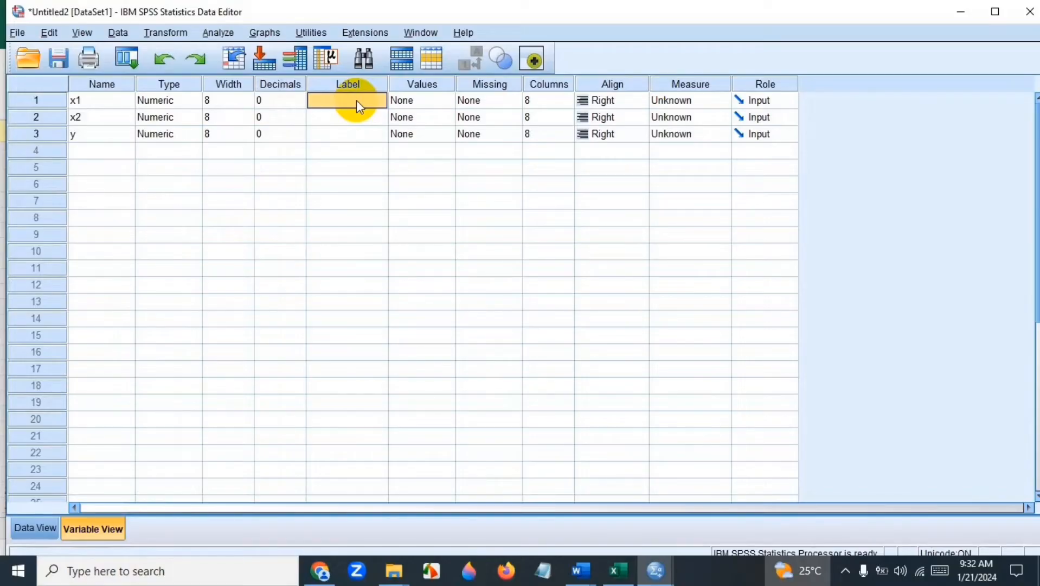
text(mot)
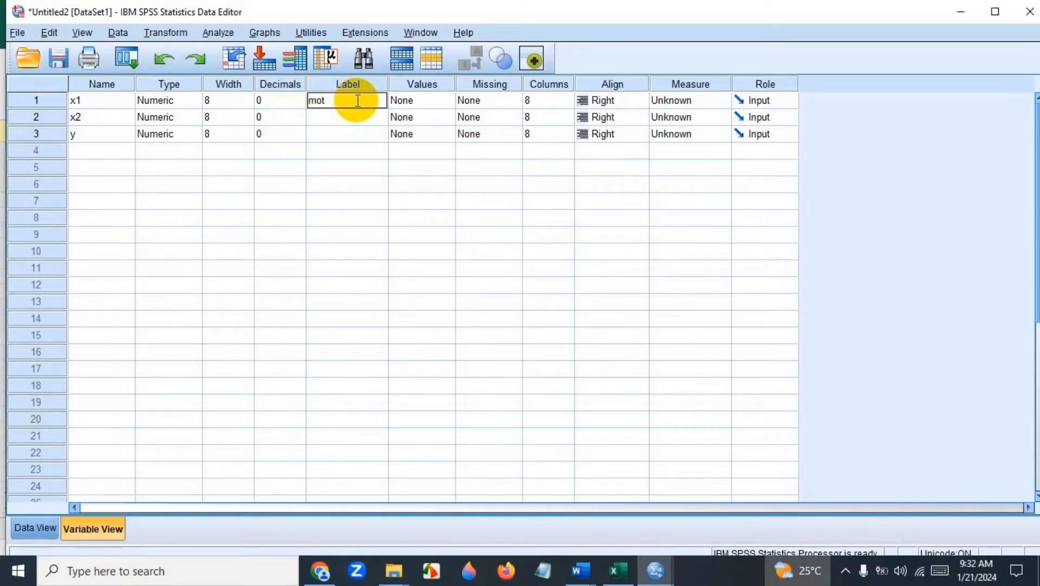
text(ivasi kerja)
click(352, 118)
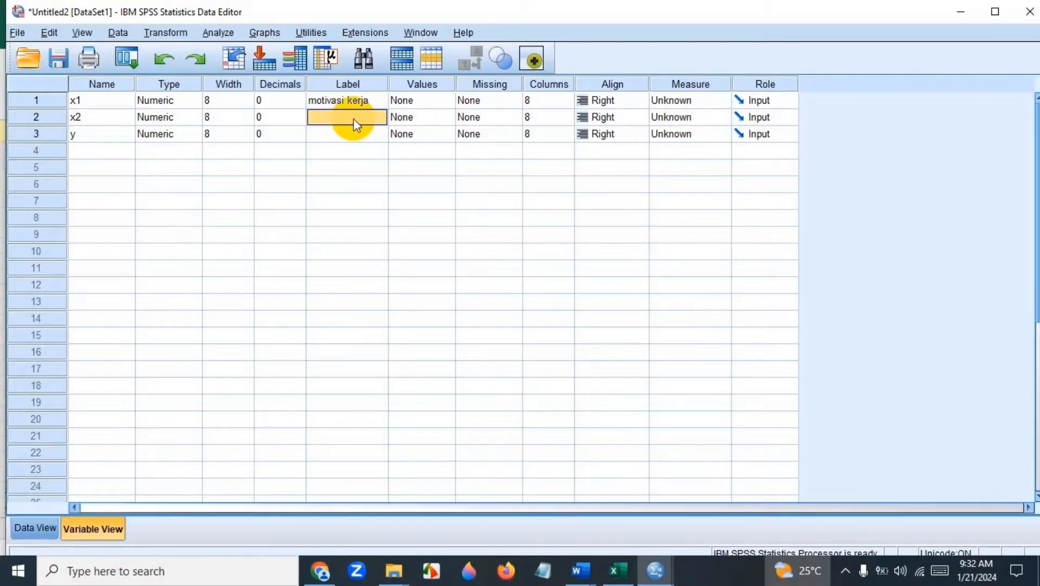
text(gaya)
text( kepemim)
text(pinan)
click(354, 134)
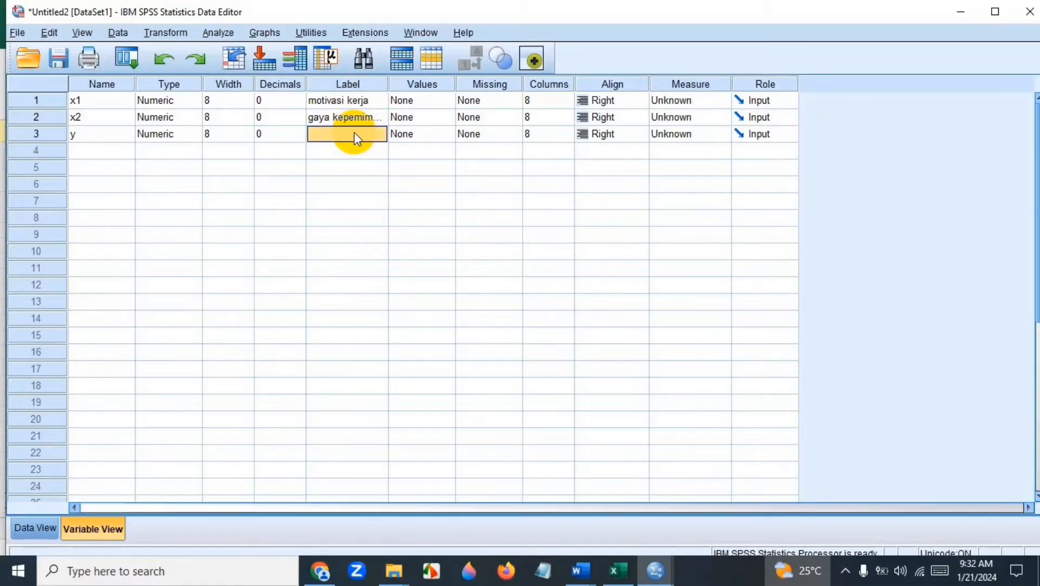
text(kinerja ka)
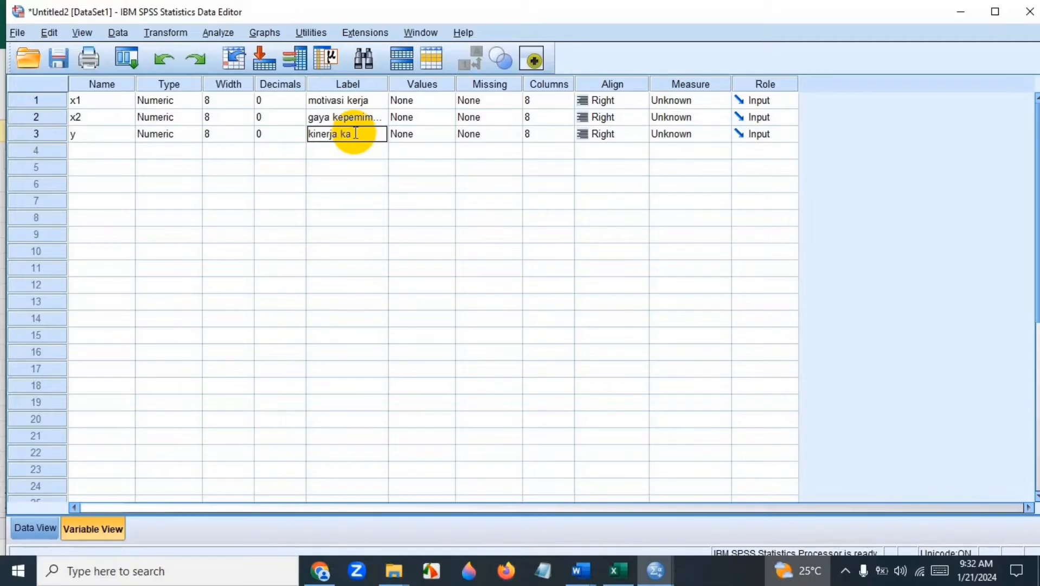
text(ryawan)
Start a linear regression analysis and add motivasi kerja [x1] as the independent variable.
click(221, 34)
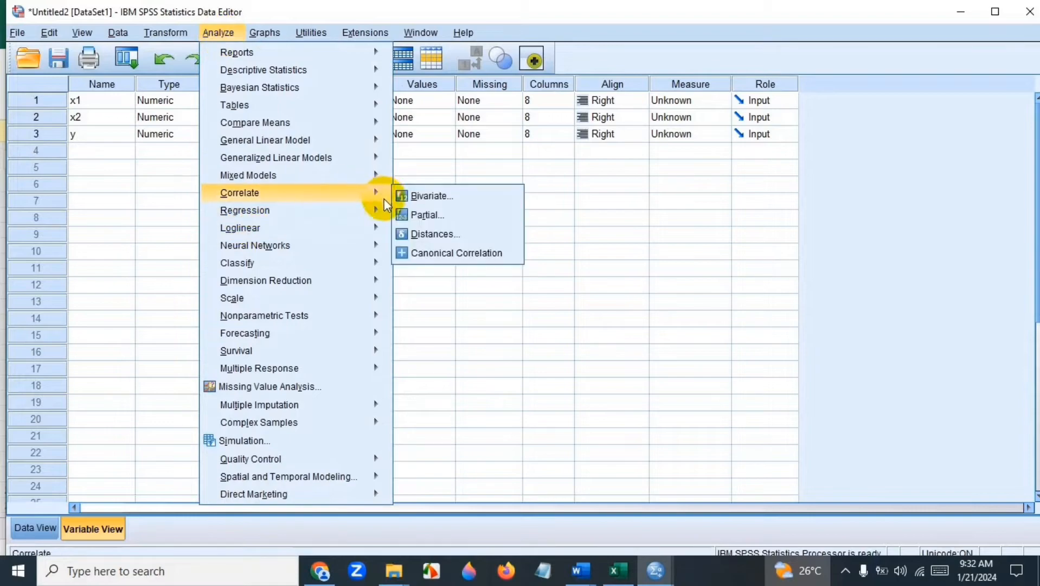
mouse_move(386, 221)
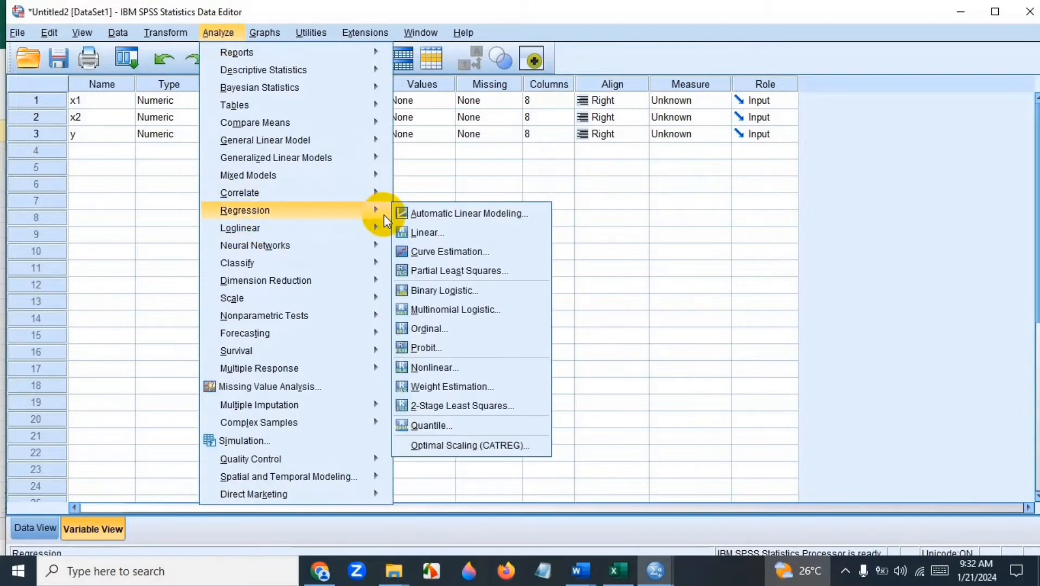
click(428, 232)
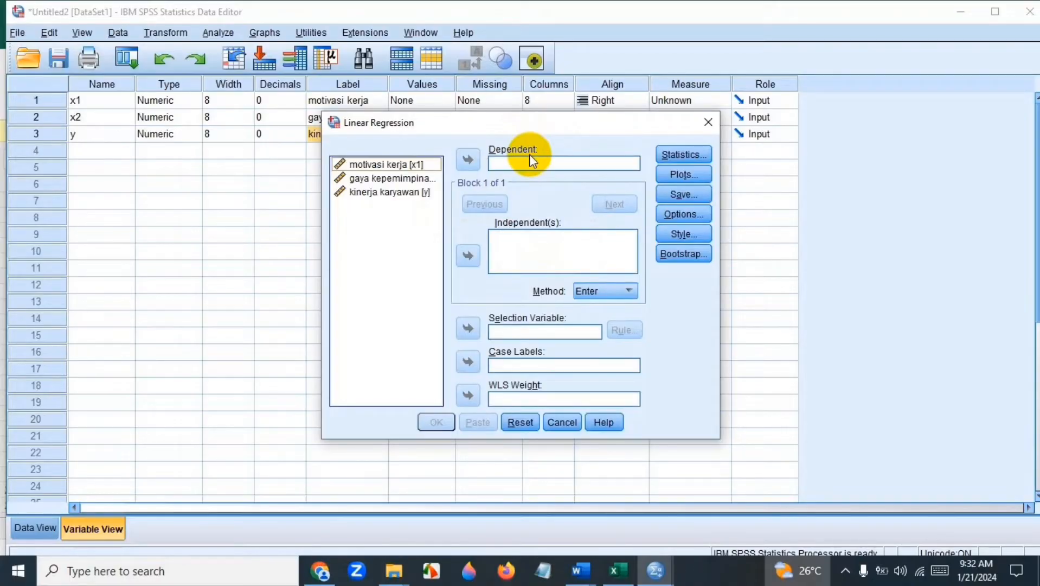
click(396, 165)
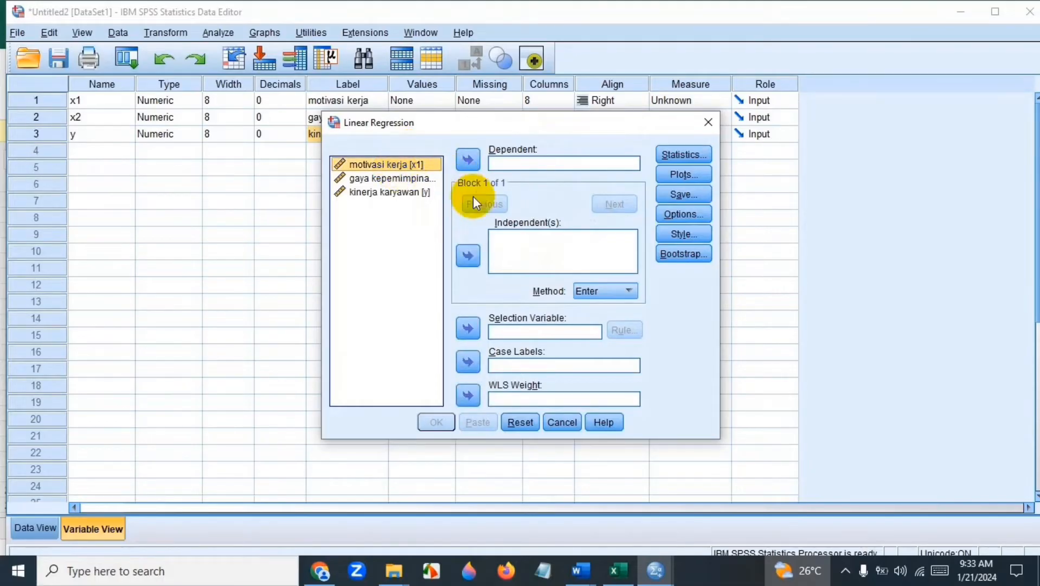
click(472, 256)
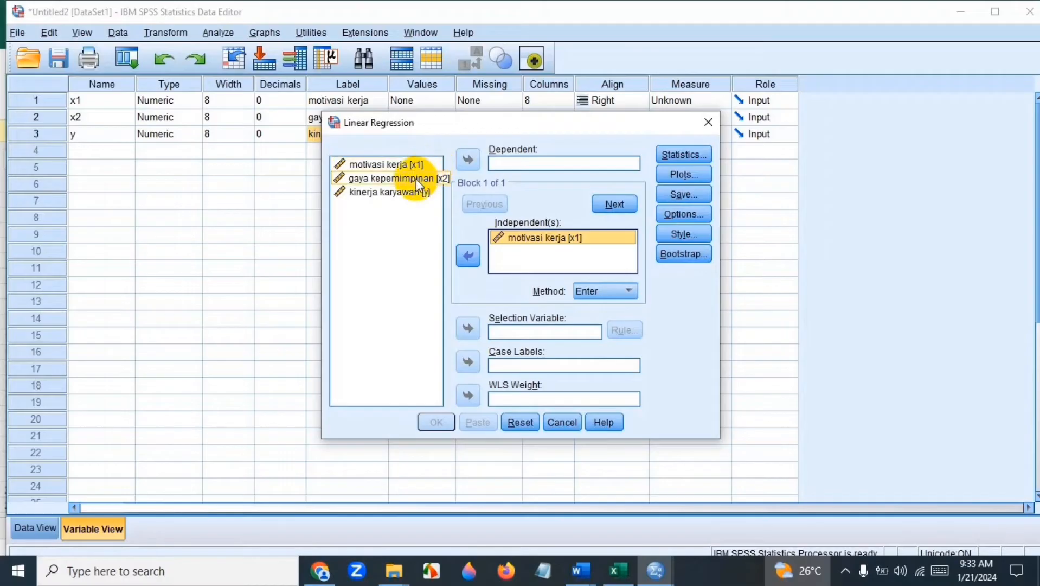
Set kinerja karyawan [y] as the dependent variable and run the regression.
click(404, 192)
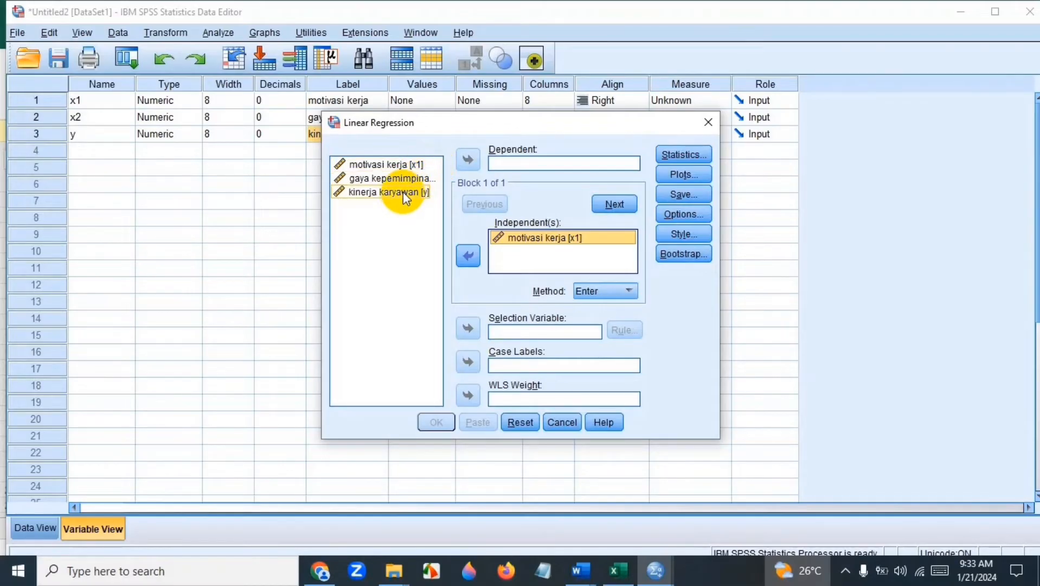
click(403, 192)
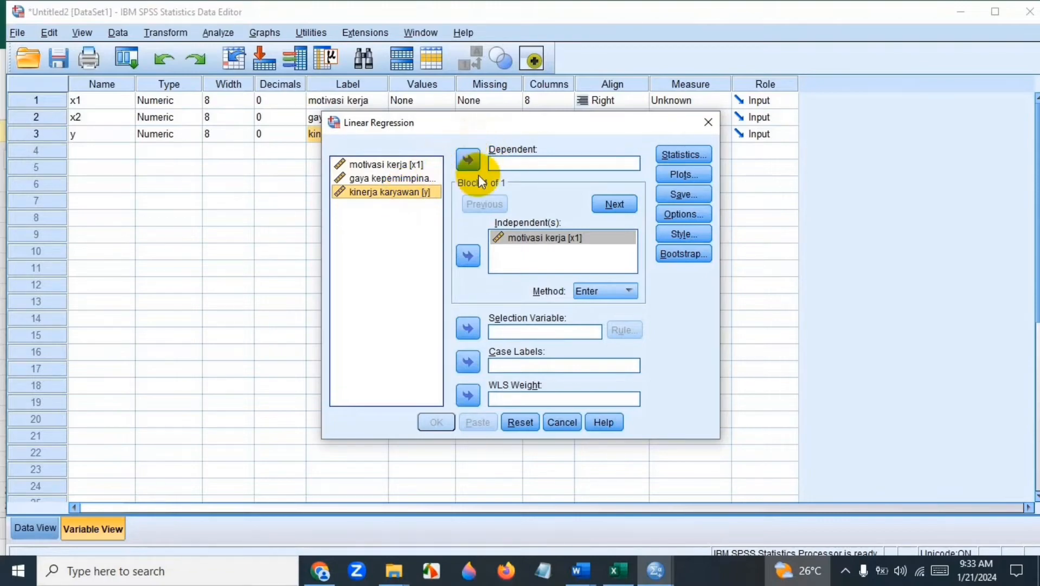
click(470, 158)
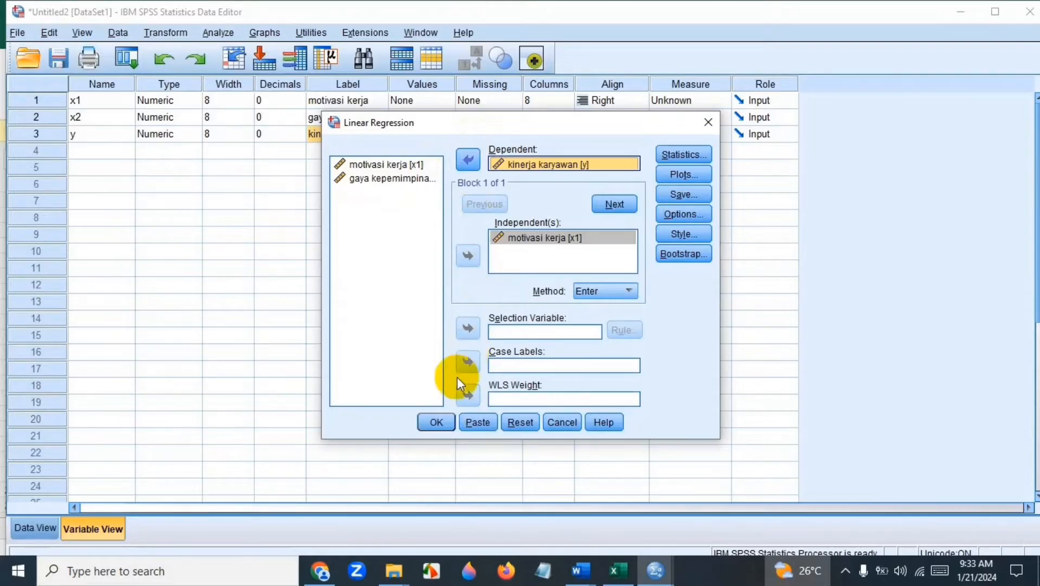
click(433, 422)
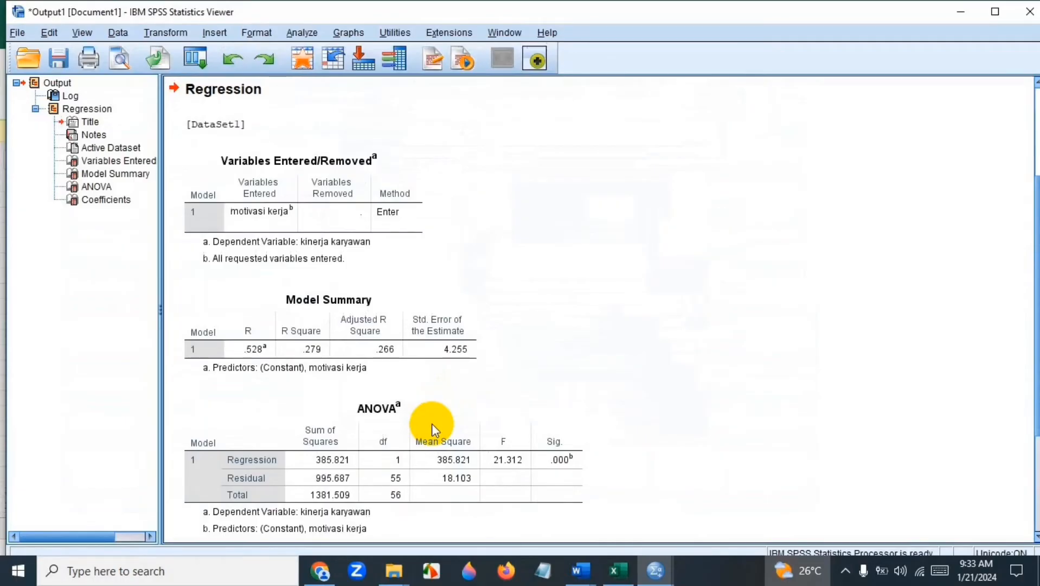
Copy the Model Summary table for the motivasi kerja regression from the output.
click(432, 424)
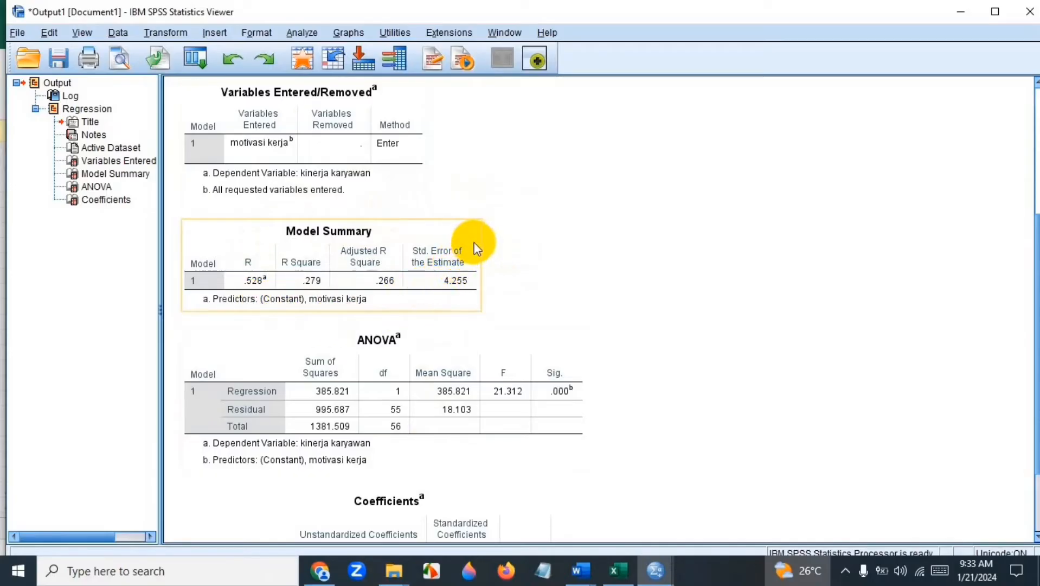
right_click(474, 243)
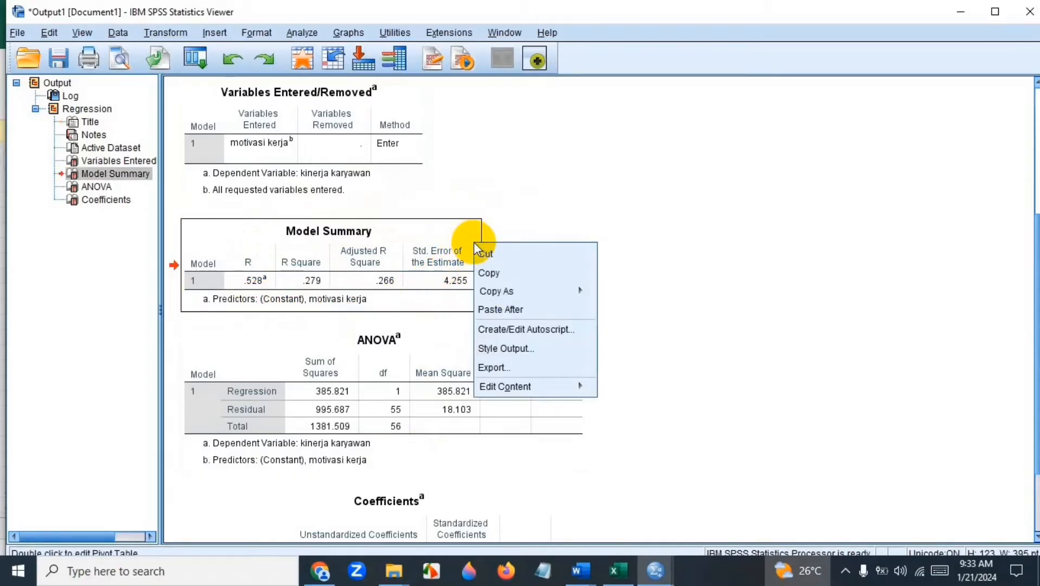
click(491, 272)
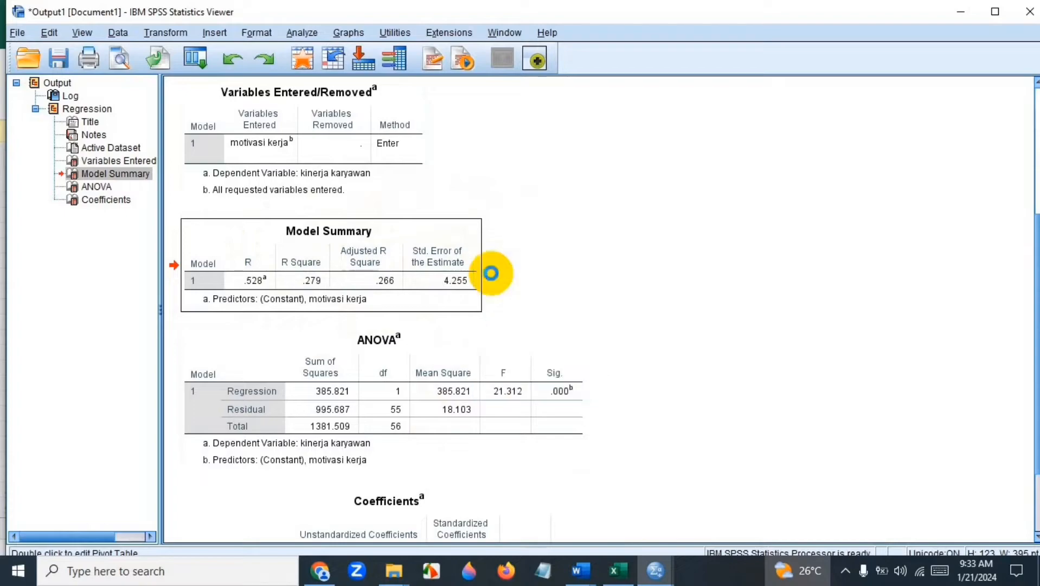
Switch to the Word document "interpretasi uji KD.docx" and review Tabel 4.27 and the interpretation of X1's effect on Y below it.
click(592, 570)
click(779, 533)
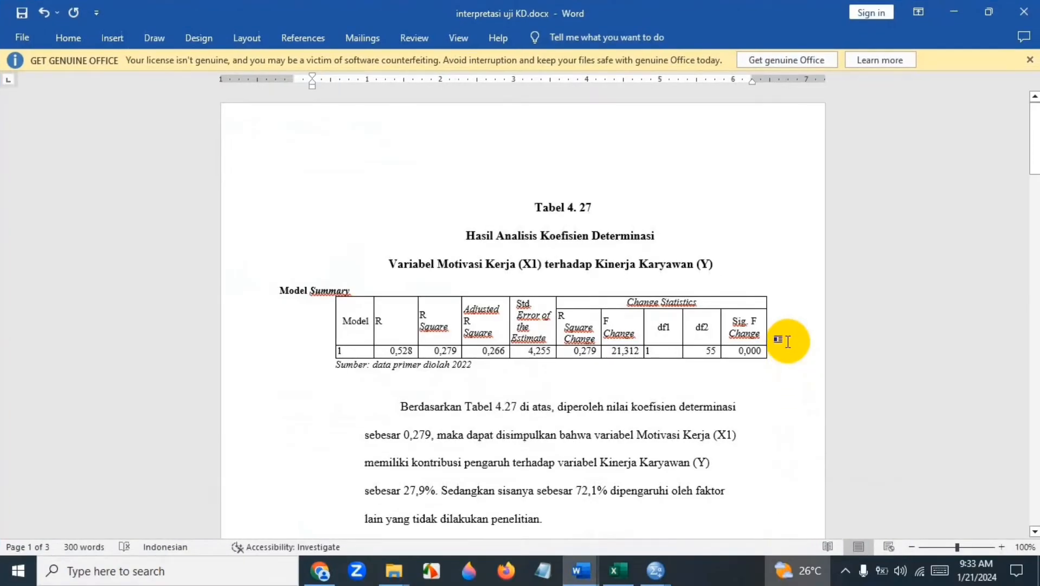
scroll(787, 341, down, 1)
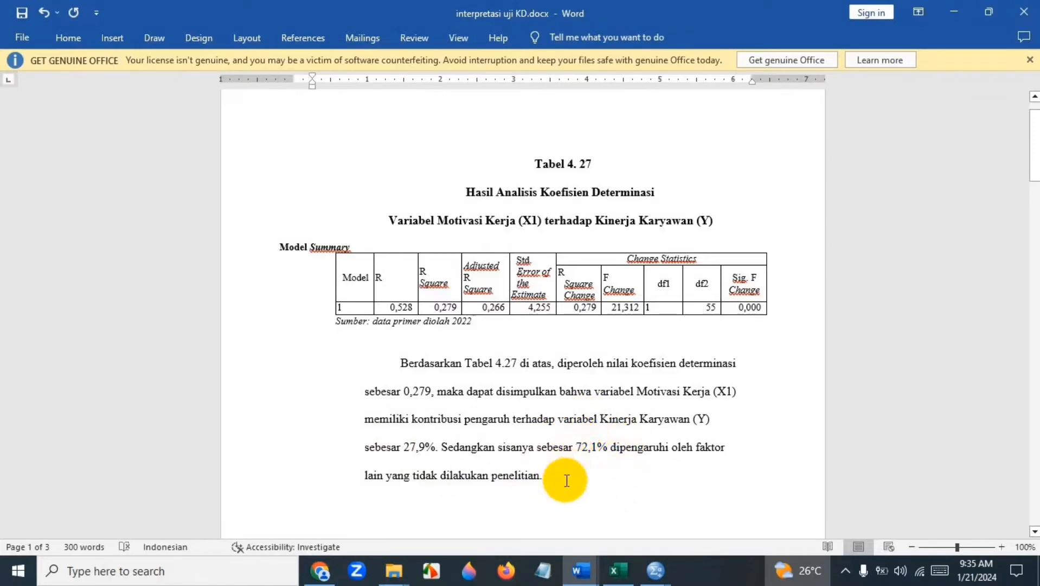
ctrl+scroll(580, 521, up, 1)
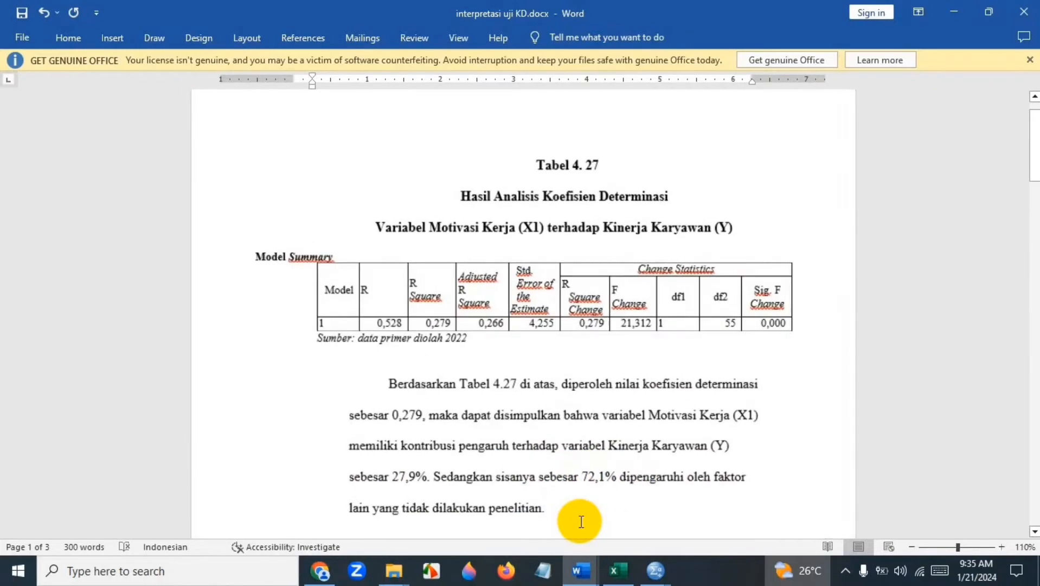
scroll(581, 521, down, 3)
ctrl+scroll(580, 522, down, 1)
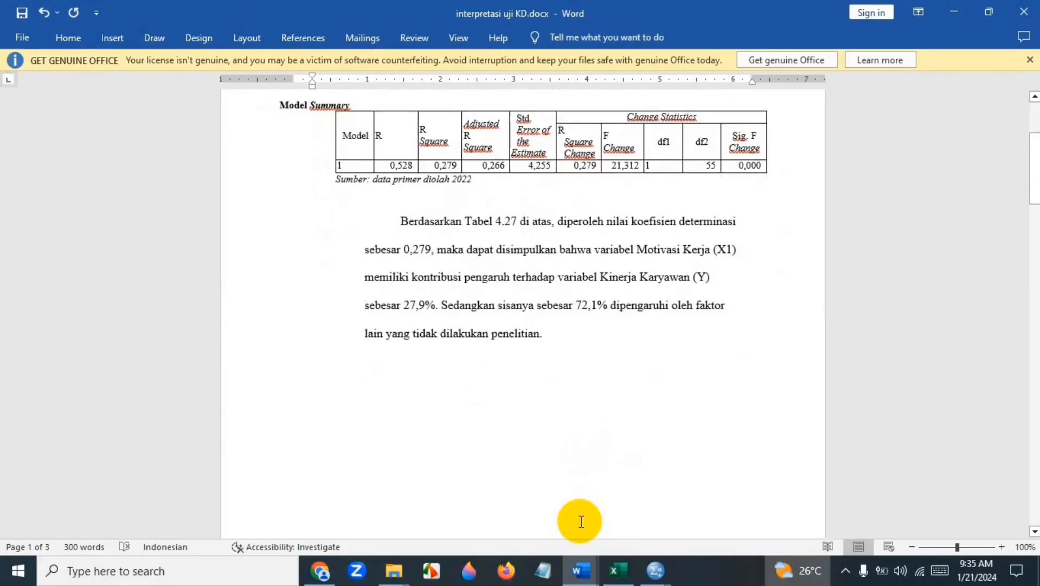
scroll(580, 521, up, 3)
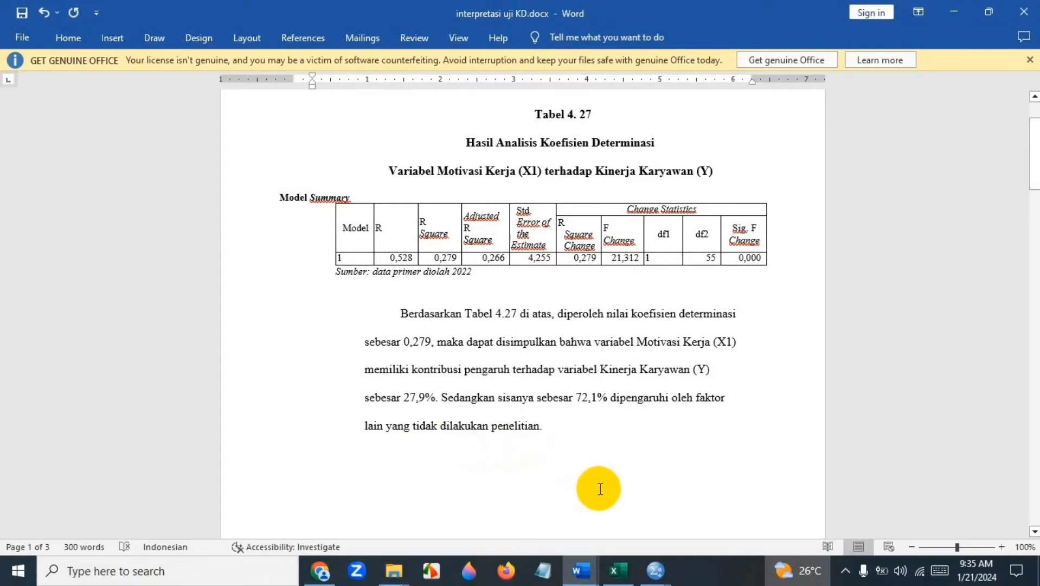
Return to the SPSS Data Editor, reopen the linear regression setup and remove motivasi kerja [x1] from the independent variables.
click(656, 572)
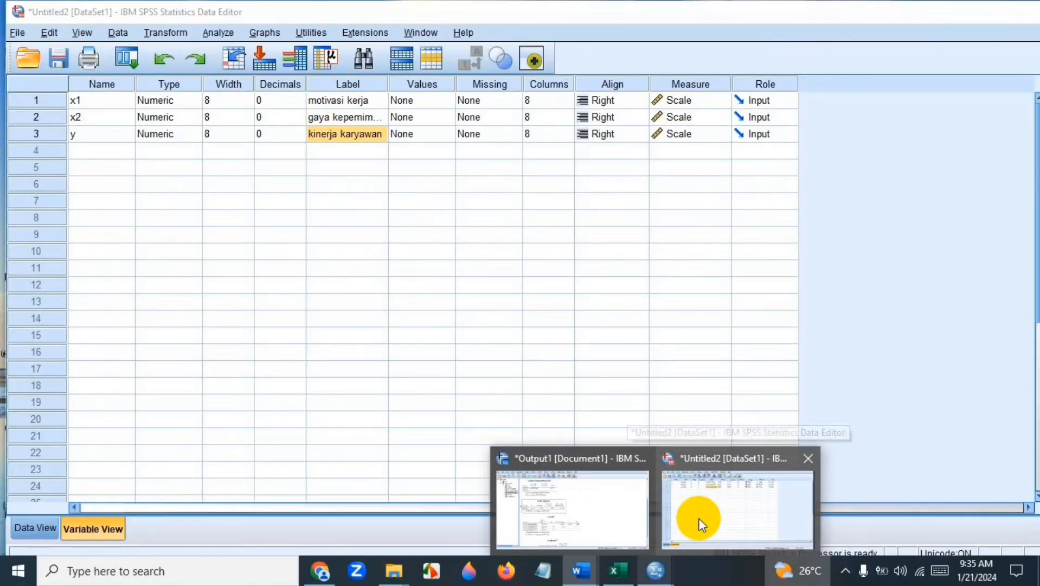
click(699, 518)
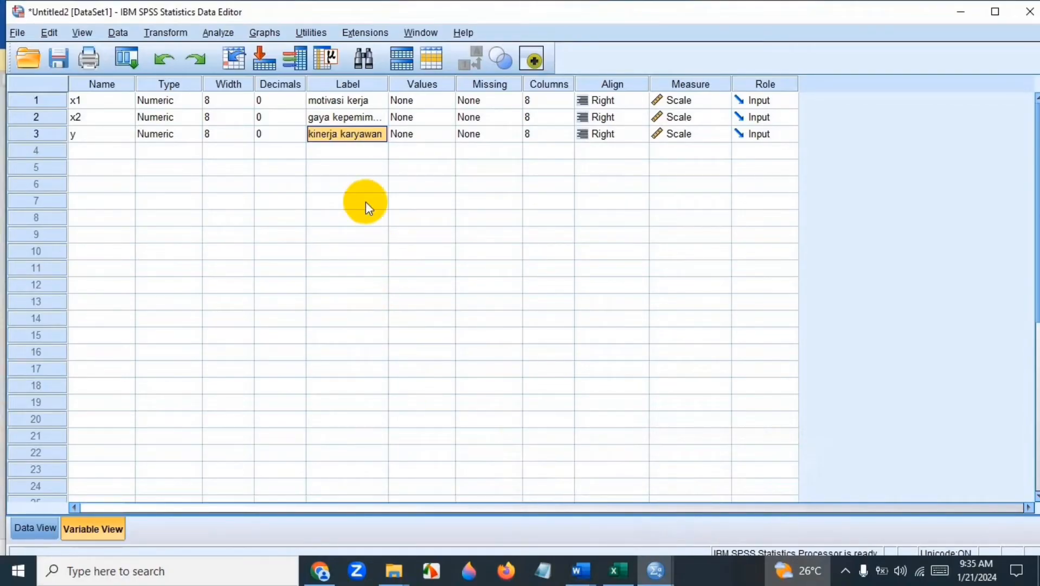
click(221, 34)
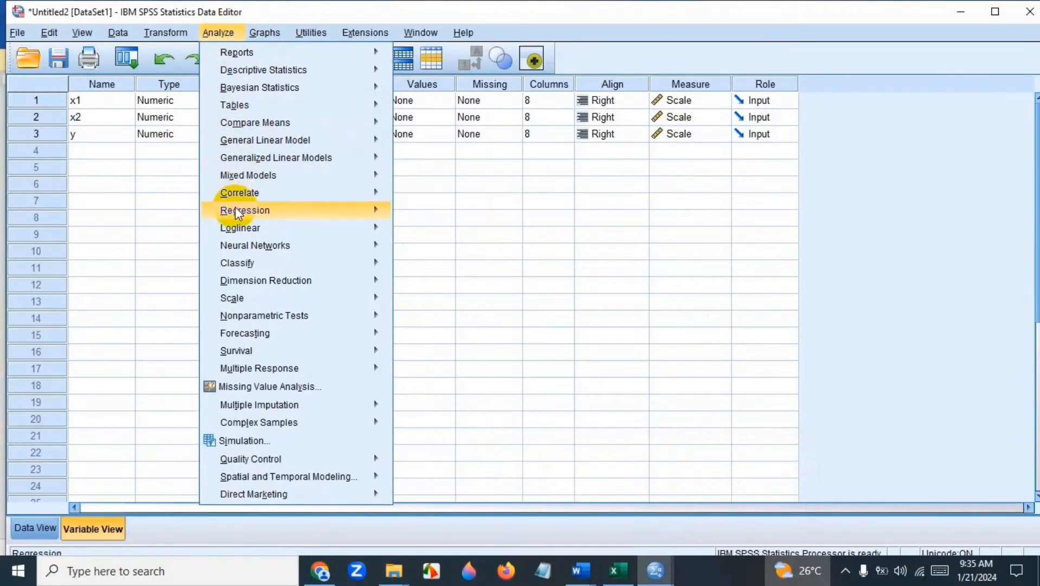
mouse_move(238, 213)
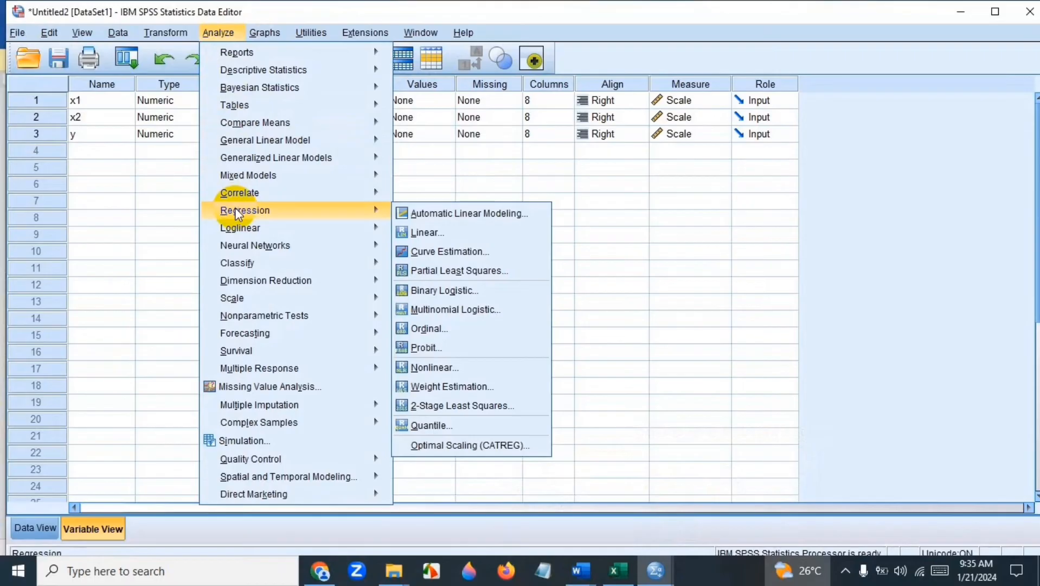
click(426, 234)
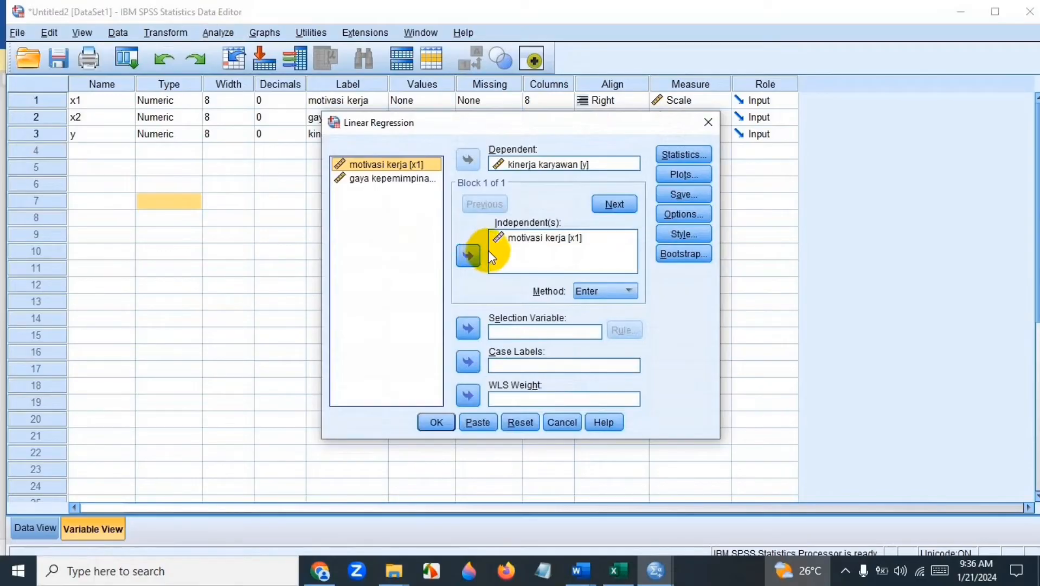
click(513, 238)
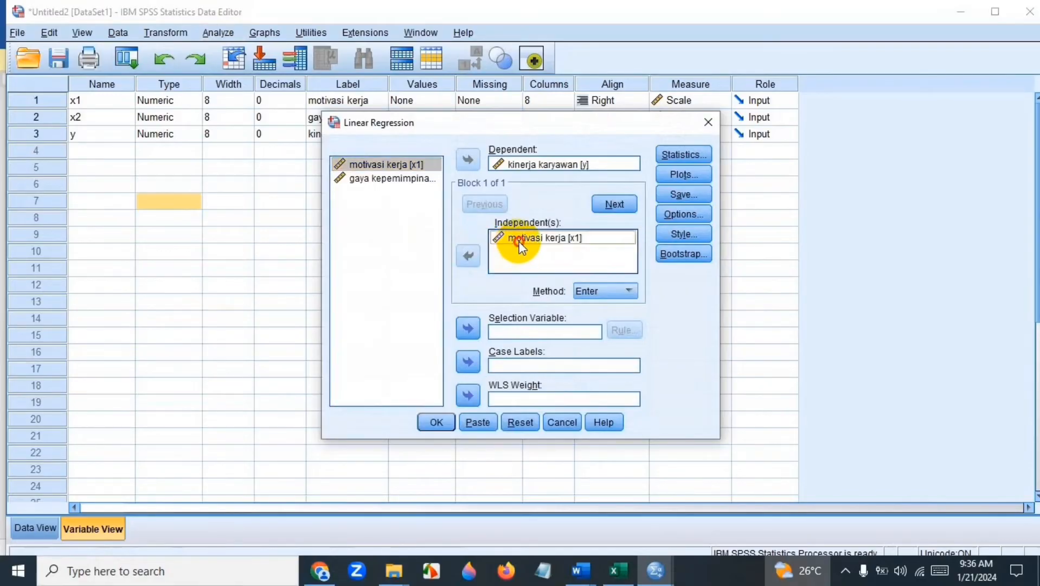
click(468, 253)
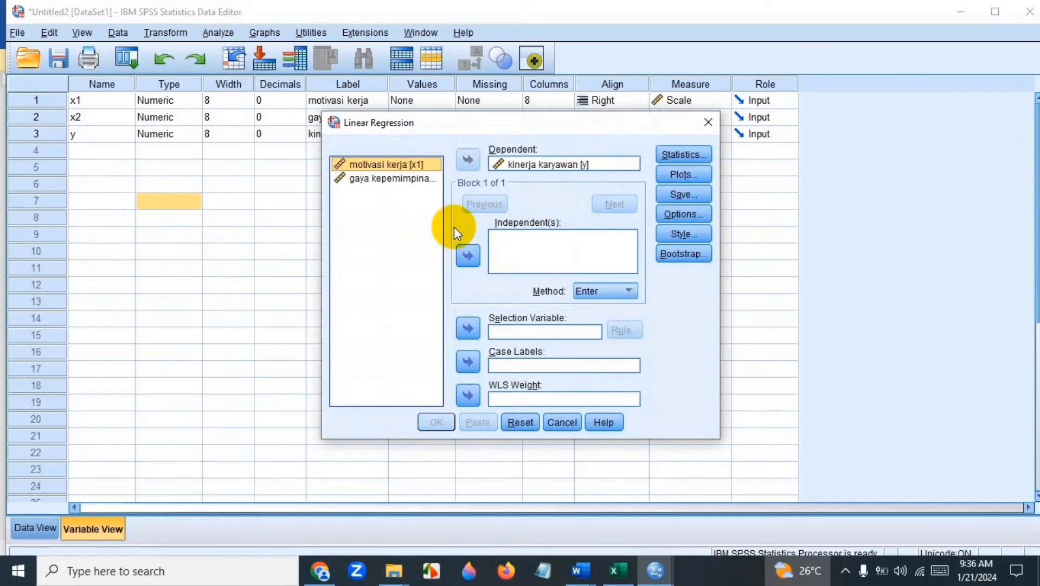
Add gaya kepemimpinan [x2] as the independent variable and run the regression on kinerja karyawan [y].
shift+click(419, 181)
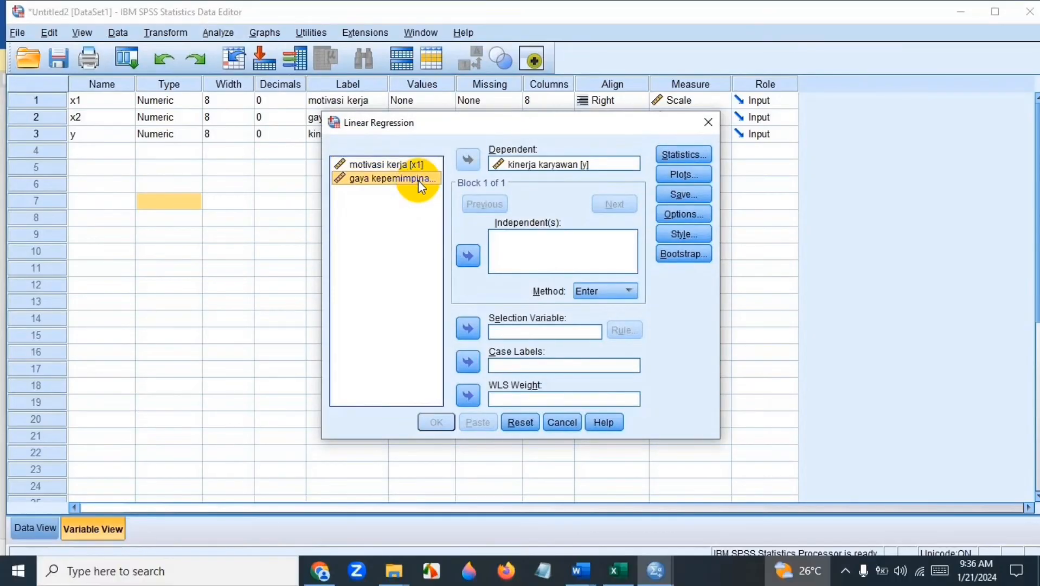
click(471, 257)
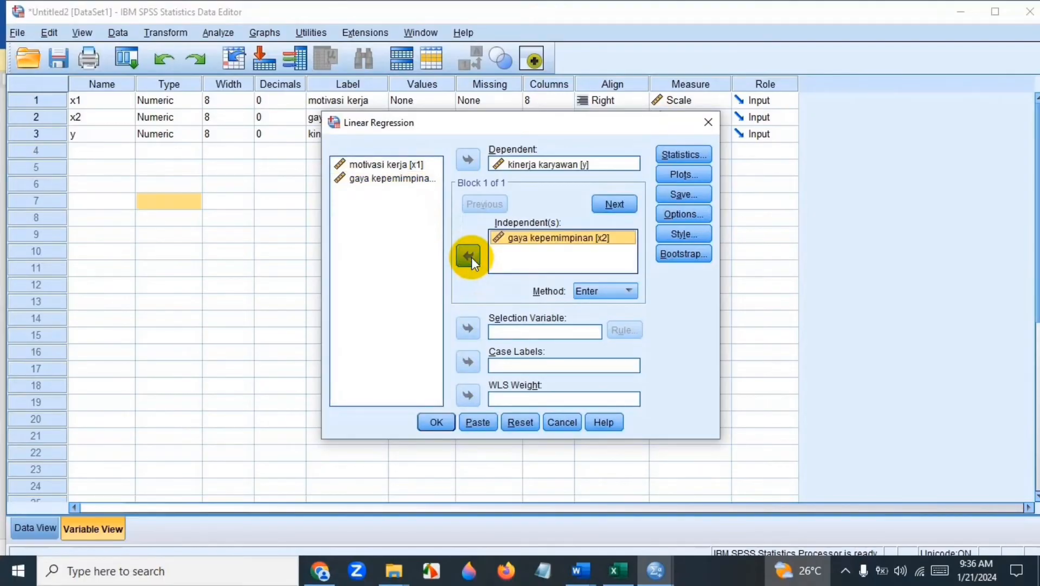
click(430, 415)
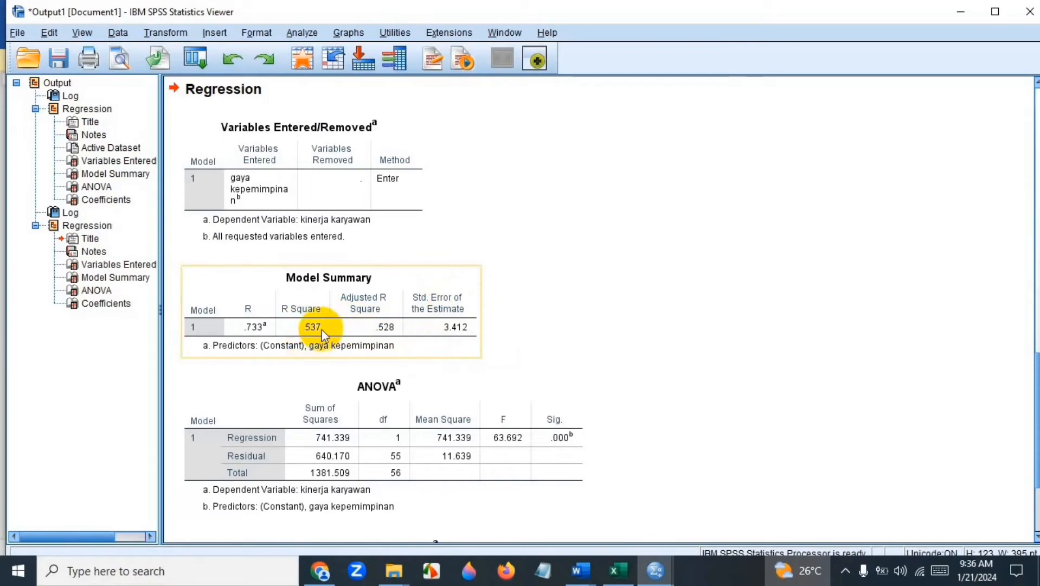
Copy the Model Summary table for gaya kepemimpinan and review Tabel 4.28 with its interpretation in the Word document "interpretasi uji KD.docx".
right_click(471, 280)
click(480, 308)
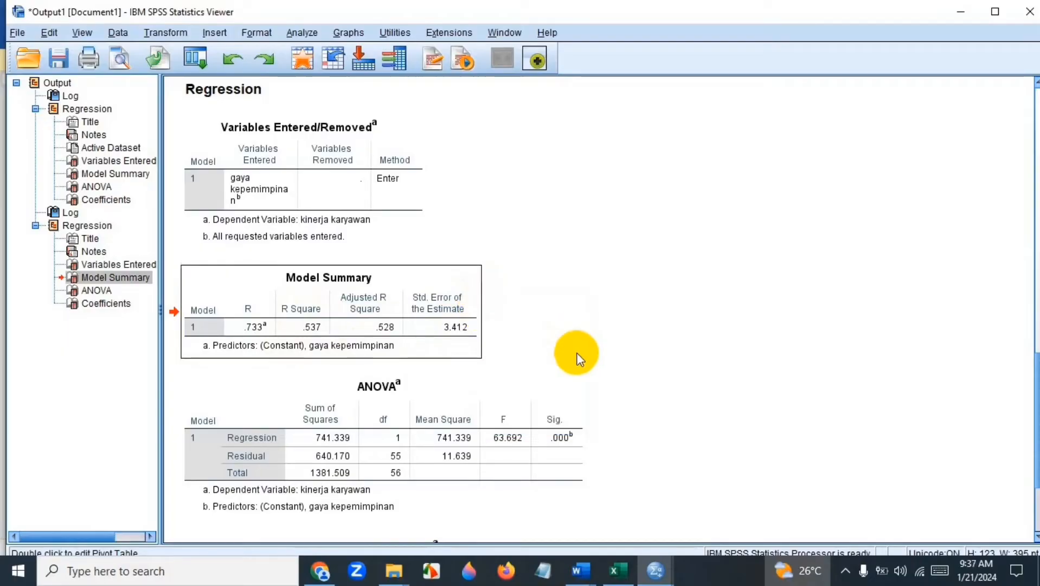
click(579, 570)
click(791, 504)
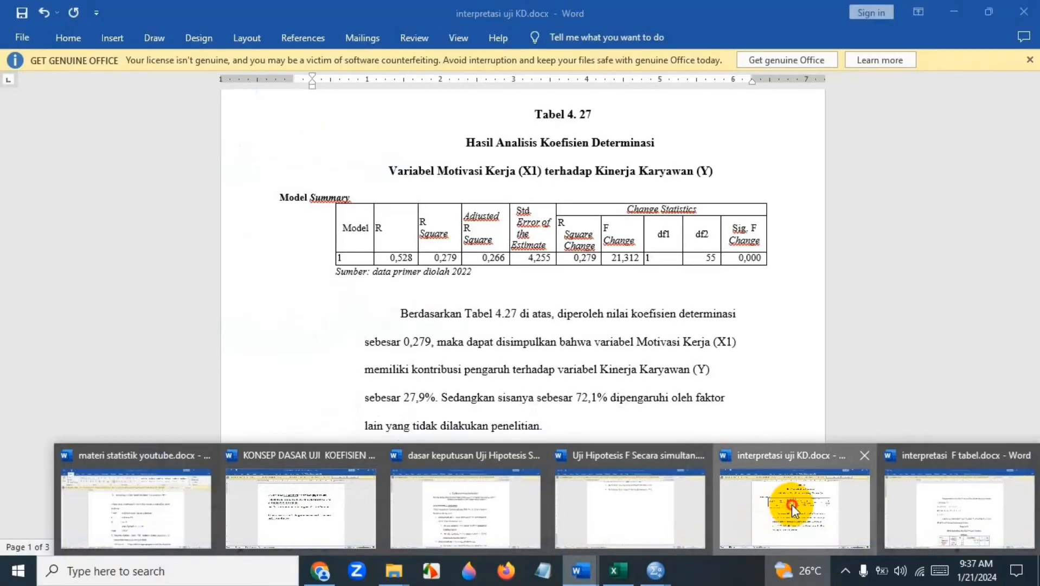
scroll(645, 394, down, 15)
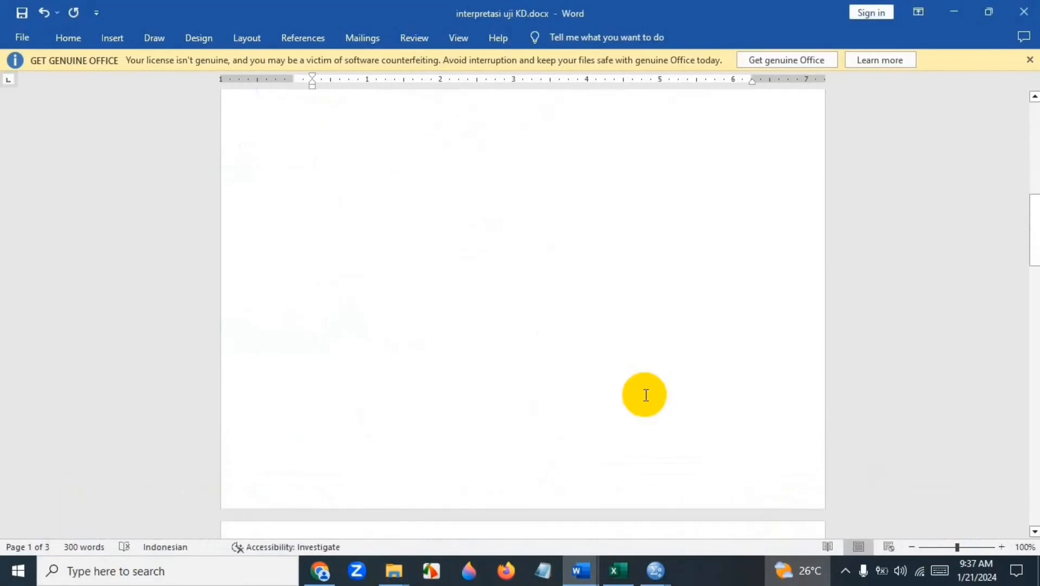
scroll(645, 394, down, 1)
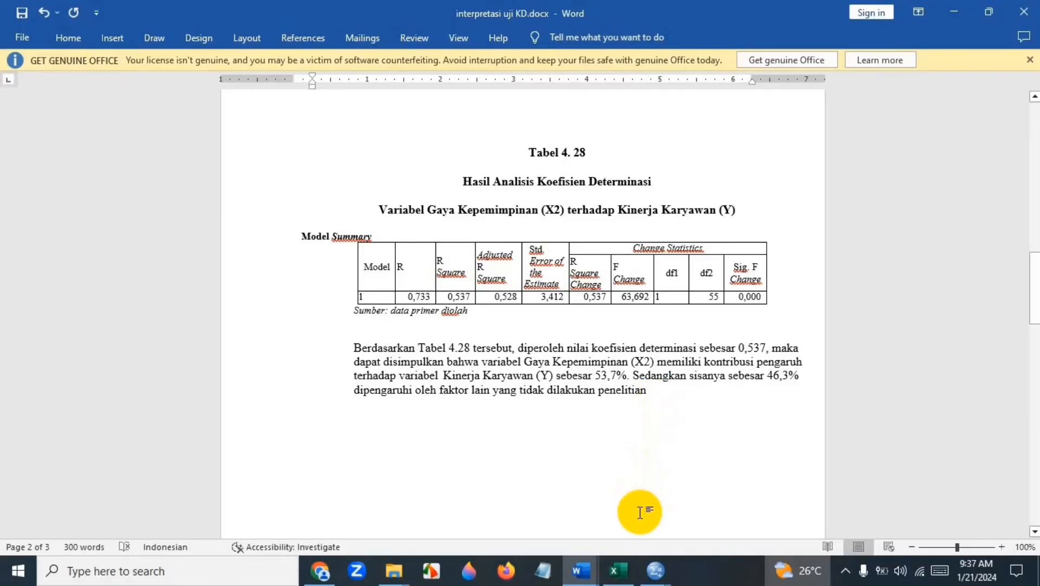
Return to the SPSS Data Editor, reopen the linear regression setup and remove gaya kepemimpinan [x2] from the independent variables.
click(652, 577)
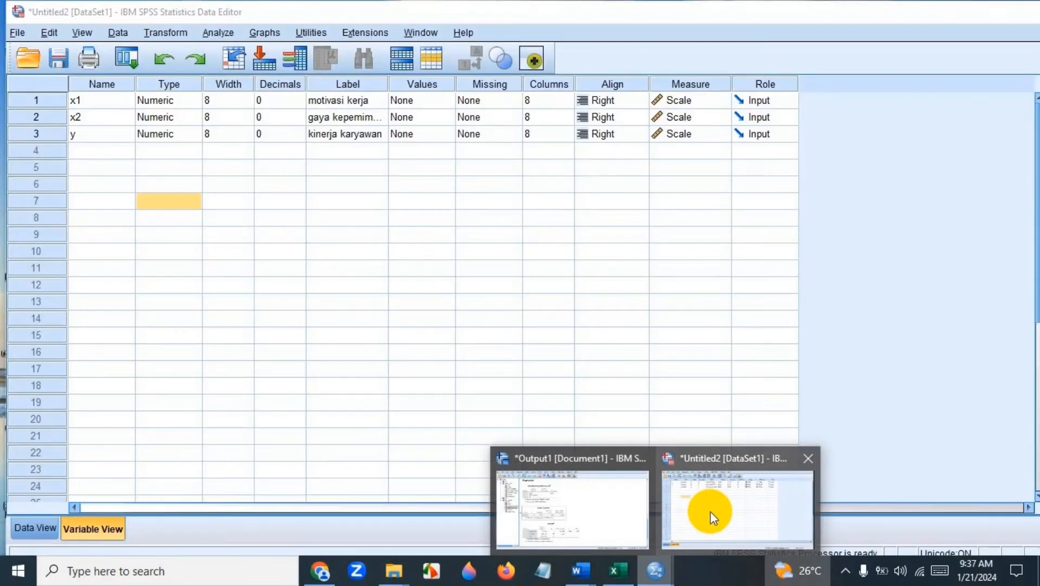
click(709, 512)
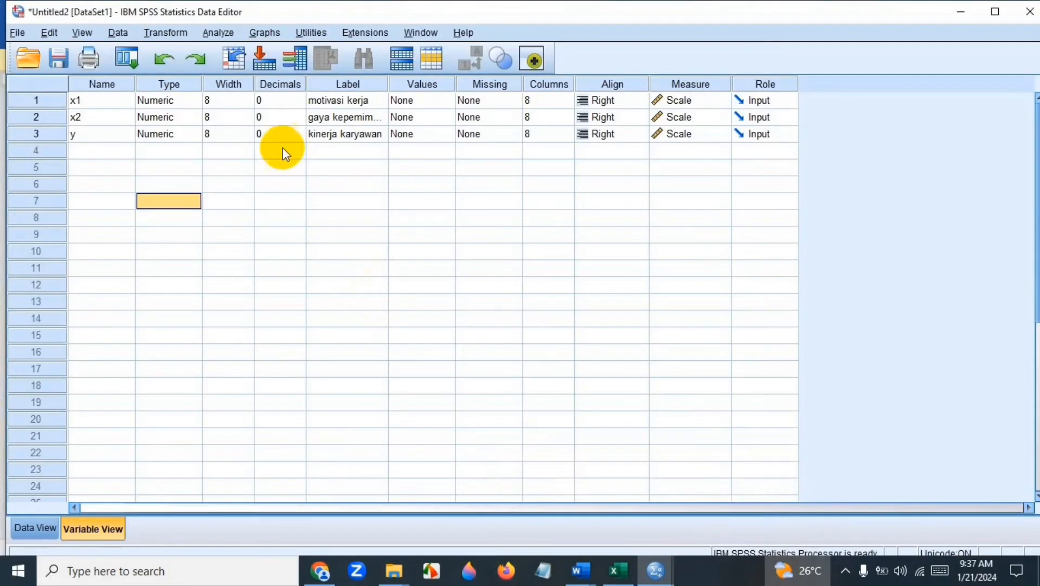
click(225, 34)
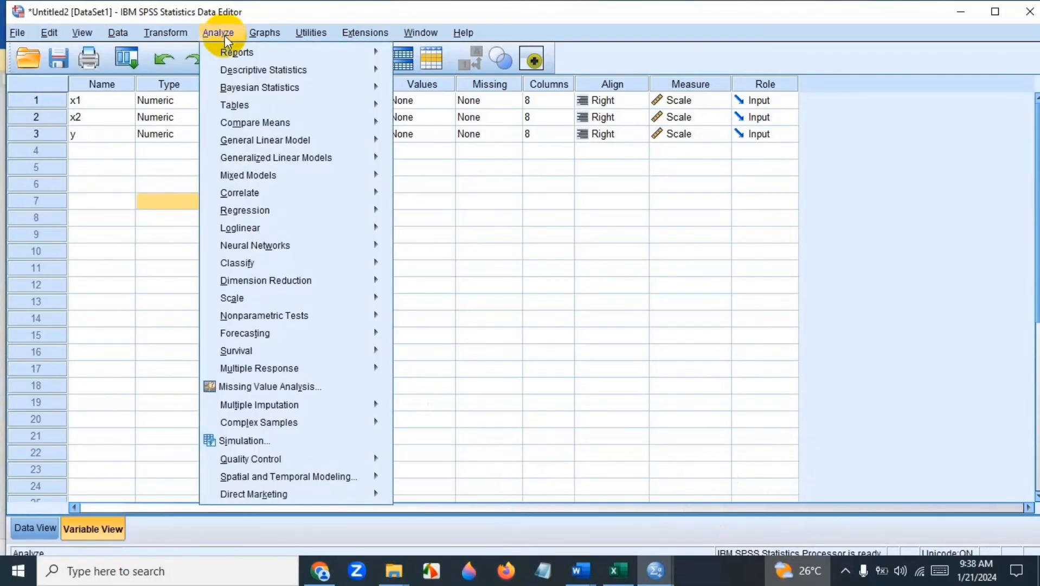
mouse_move(249, 209)
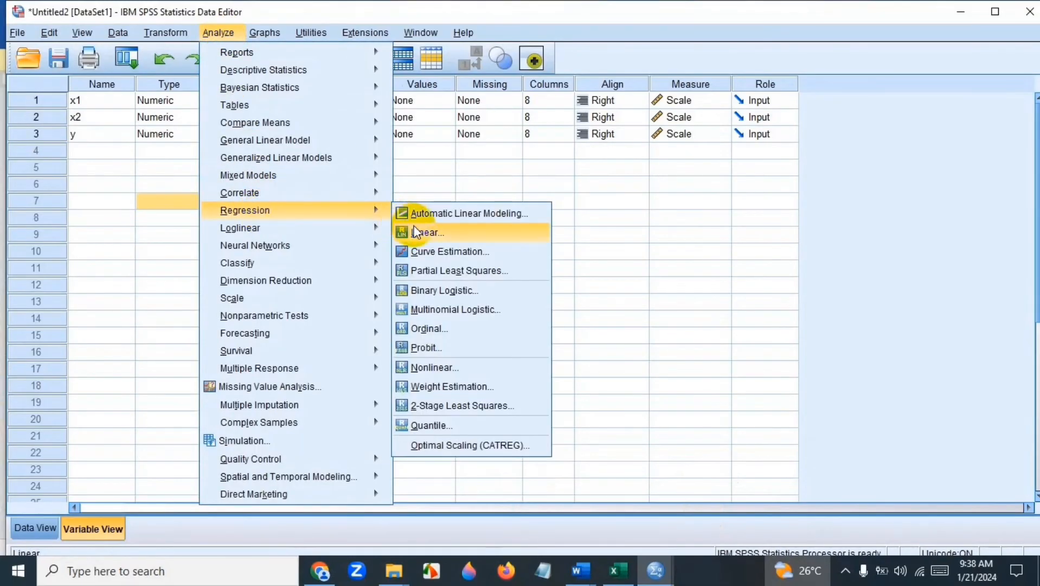
click(426, 232)
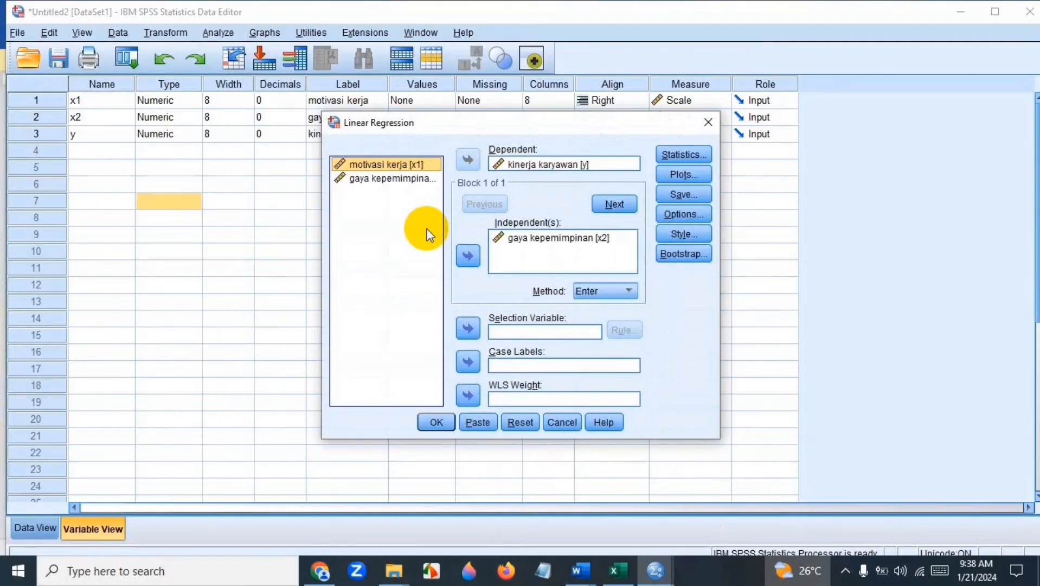
click(525, 244)
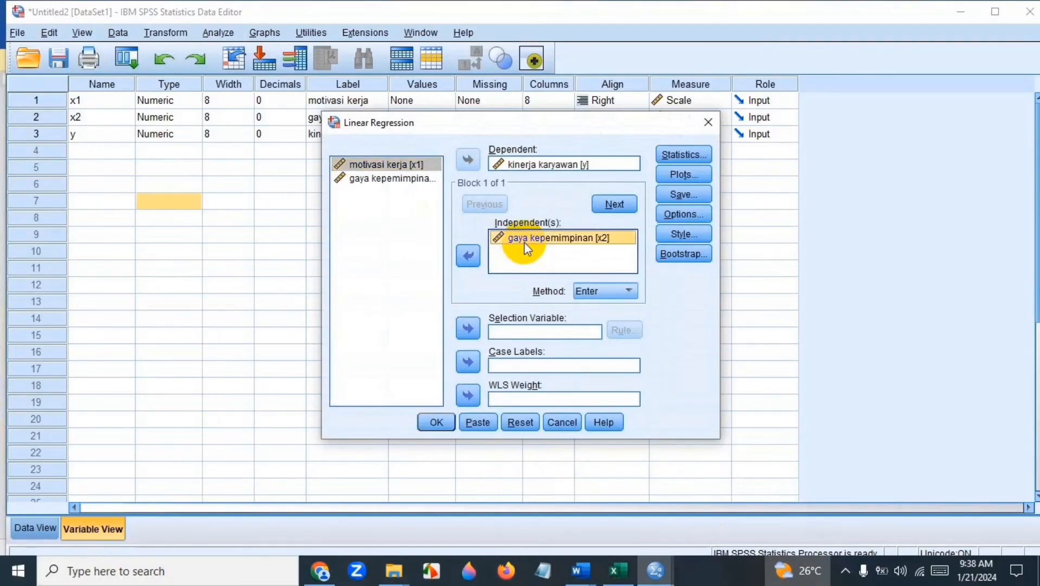
click(470, 254)
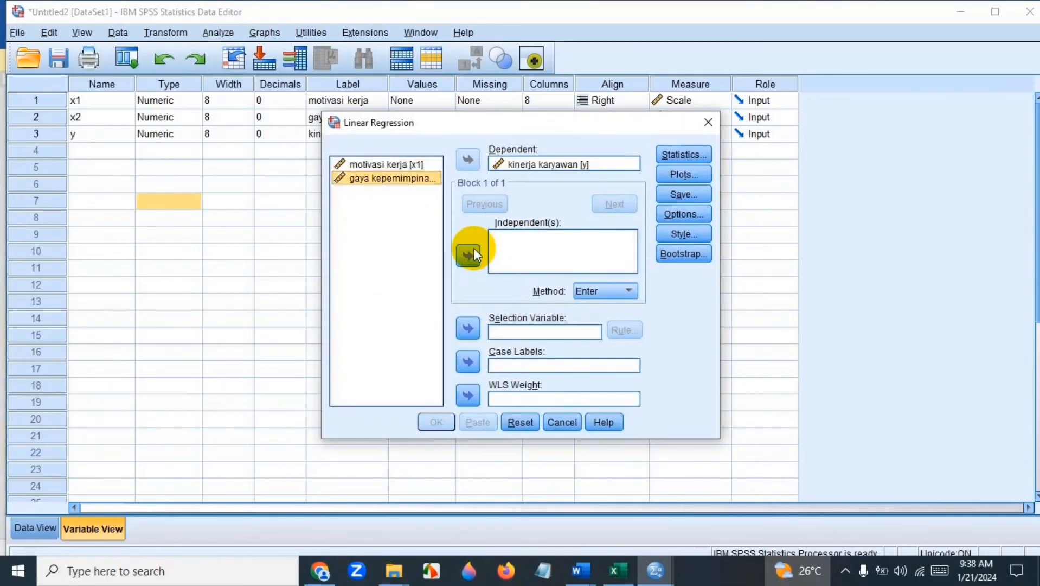
Add motivasi kerja [x1] and gaya kepemimpinan [x2] together as independent variables and run the regression on kinerja karyawan [y].
click(399, 164)
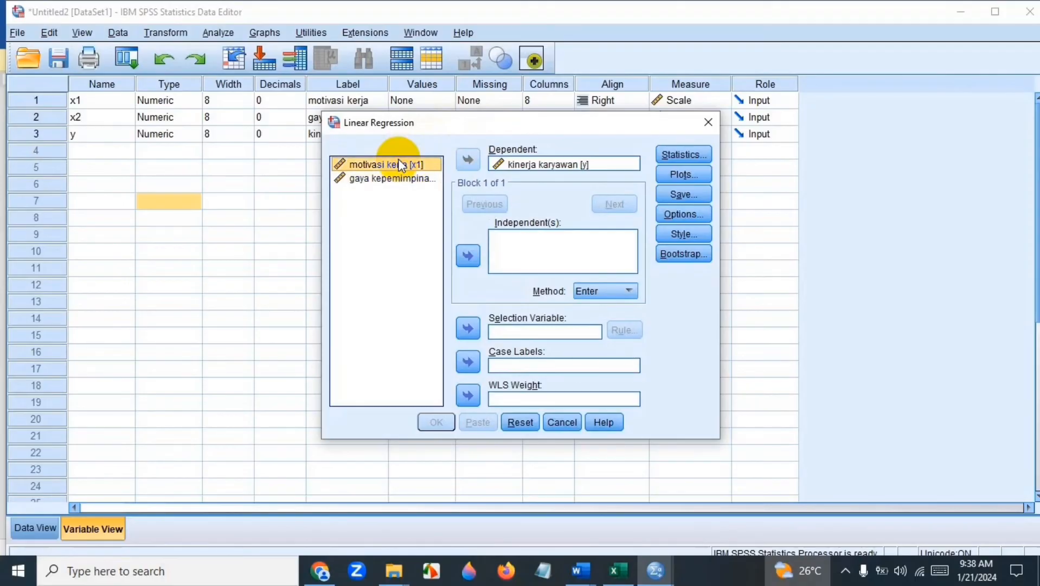
click(469, 255)
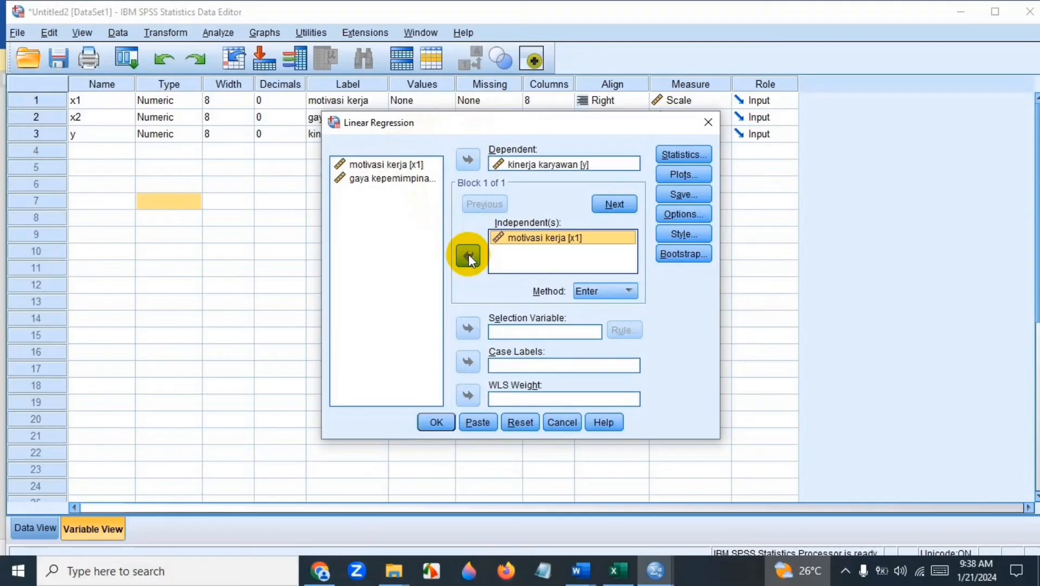
click(401, 178)
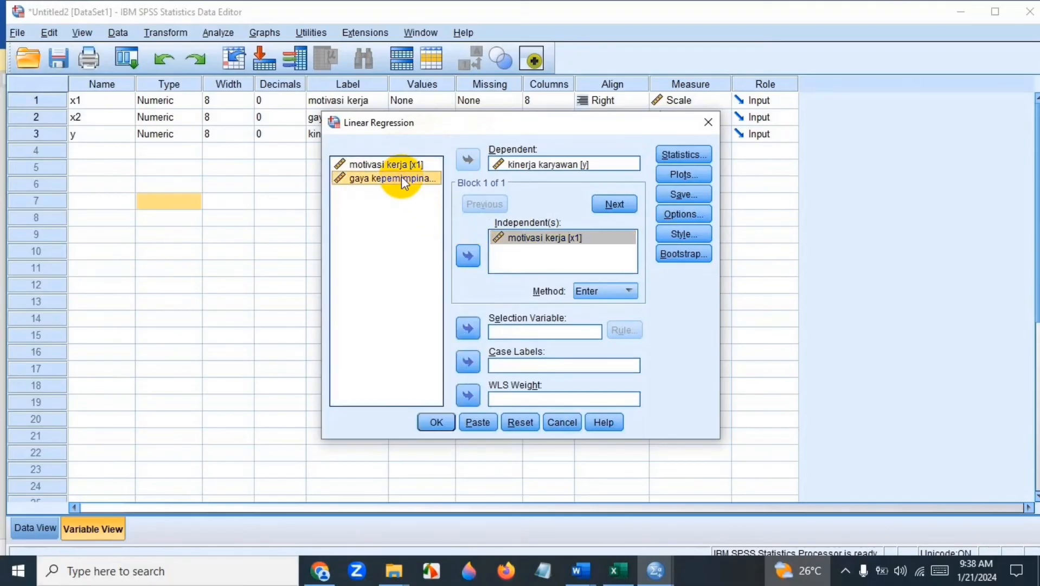
click(472, 252)
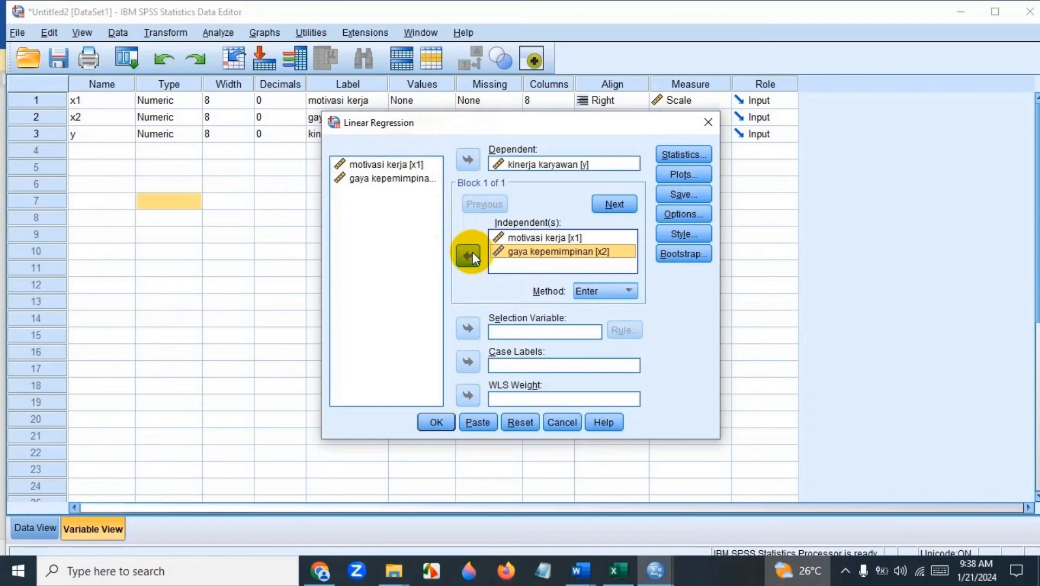
click(441, 422)
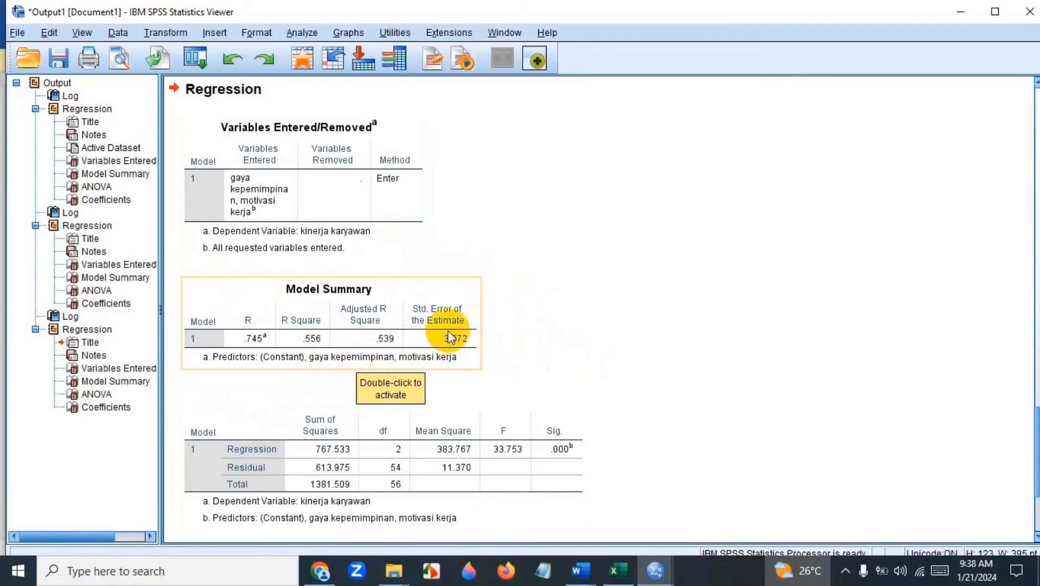
Copy the Model Summary table of the regression with both predictors from the output.
click(468, 289)
right_click(468, 289)
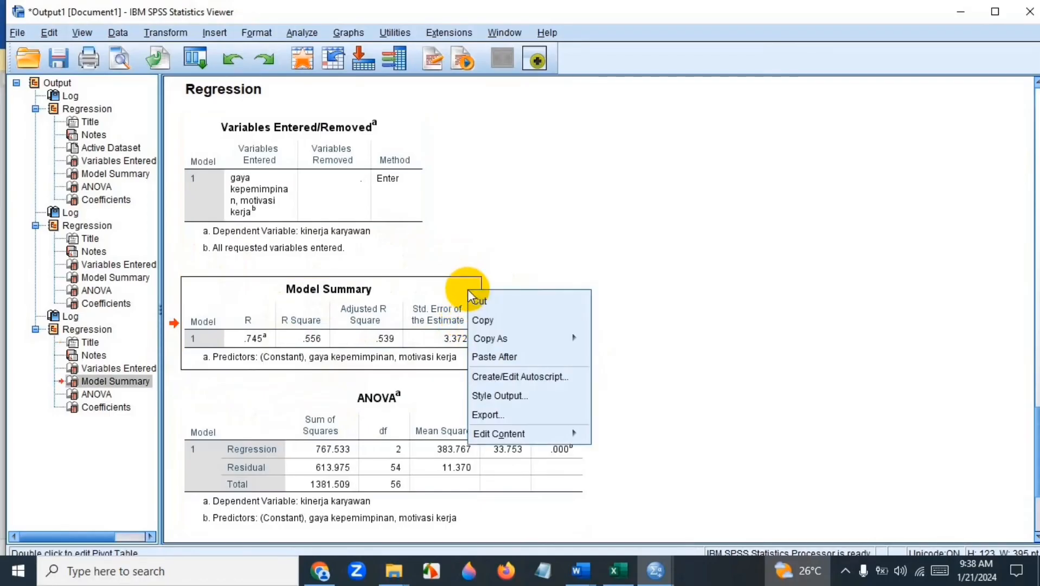
click(481, 318)
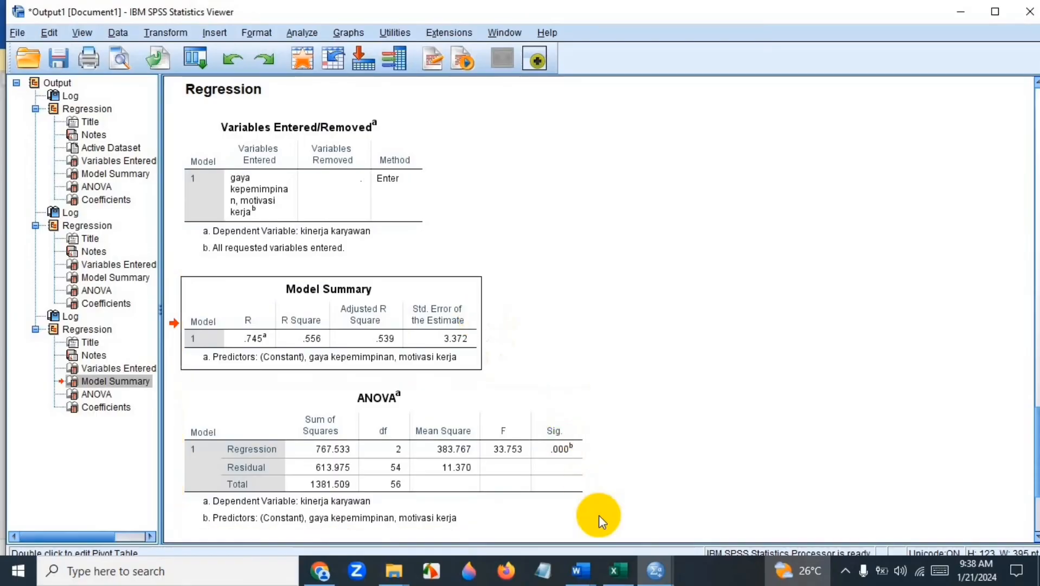
Switch to the Word document "interpretasi uji KD.docx" and review Tabel 4.29 with the interpretation of X1 and X2's simultaneous effect on Y.
click(592, 579)
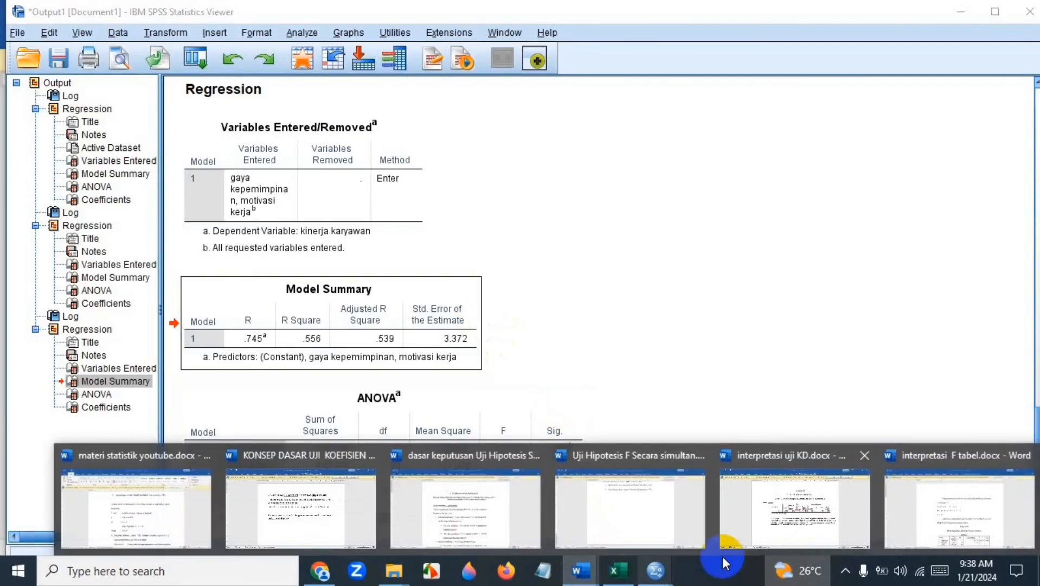
click(832, 515)
scroll(724, 431, down, 10)
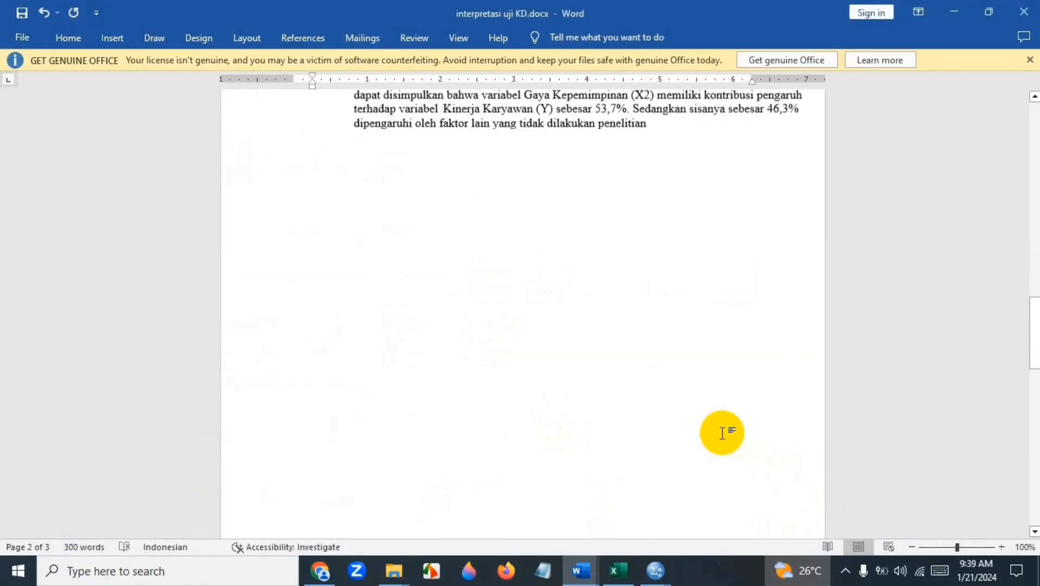
scroll(724, 432, down, 8)
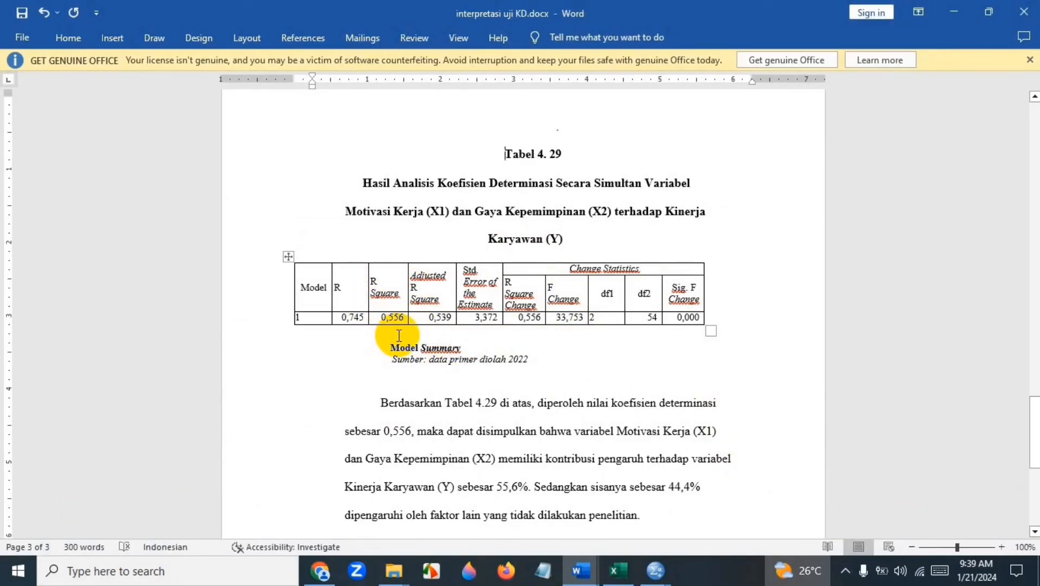
scroll(399, 336, down, 2)
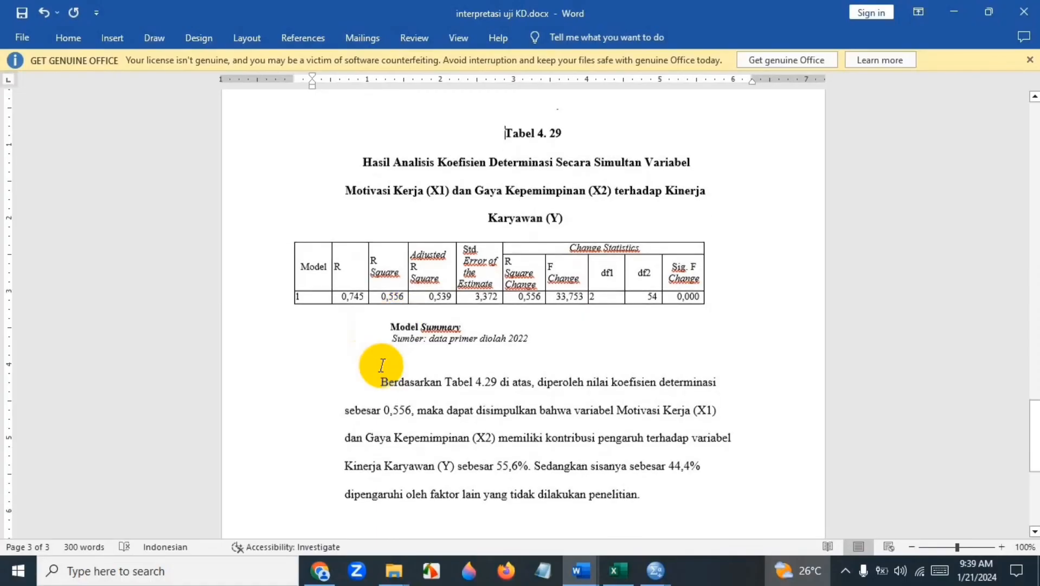